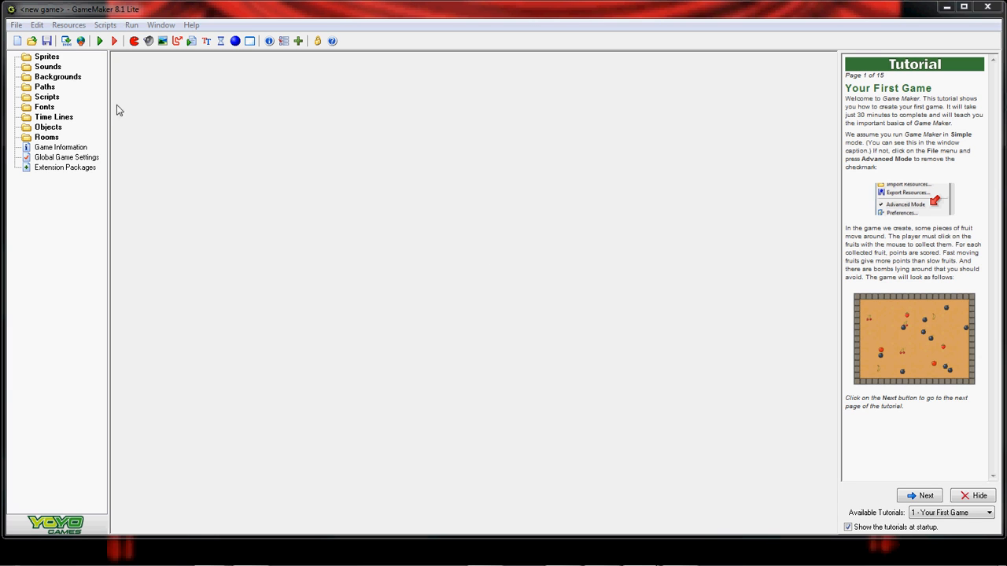
# - Create a new sprite named 'dude' and open its empty 32x32 Sprite Editor
pyautogui.rightClick(47, 58)
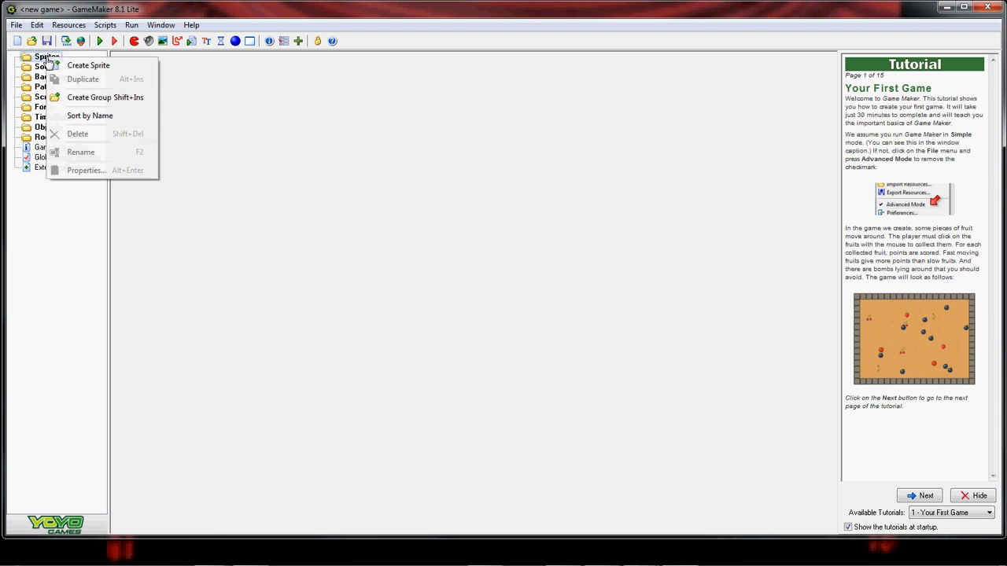
pyautogui.click(90, 63)
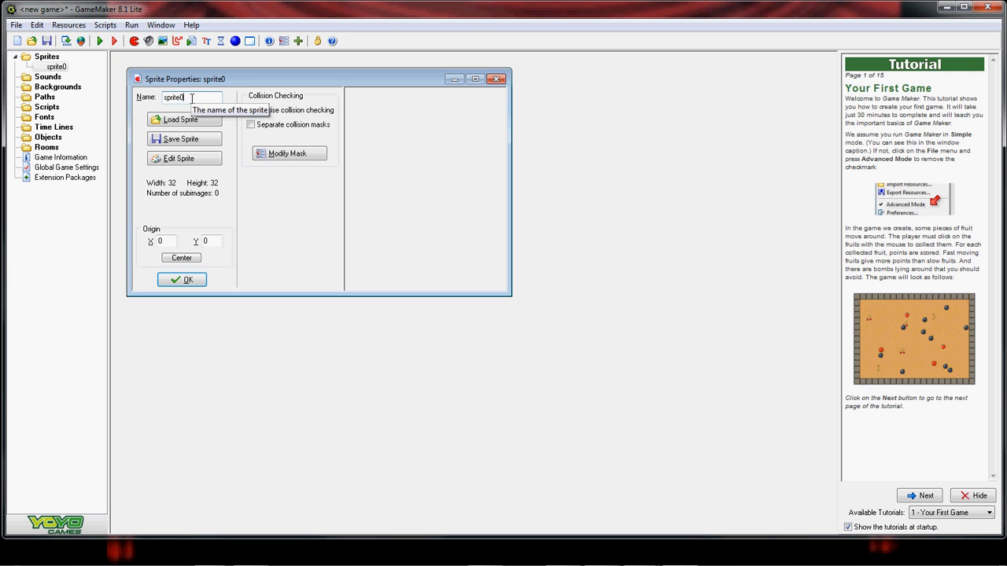
pyautogui.press('BackSpace')
pyautogui.press('BackSpace')
pyautogui.press('BackSpace')
pyautogui.press('BackSpace')
pyautogui.press('BackSpace')
pyautogui.press('BackSpace')
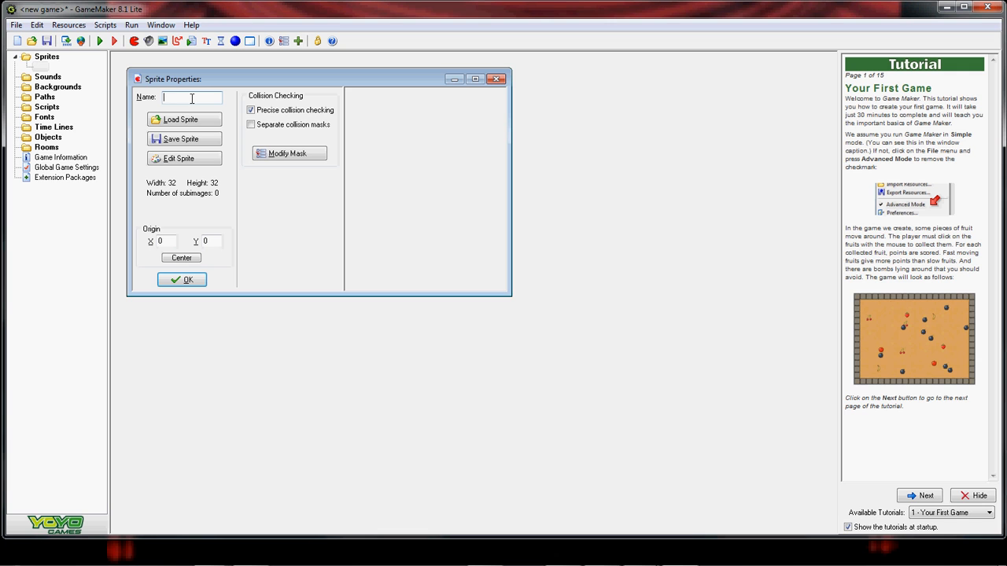
pyautogui.write('dude')
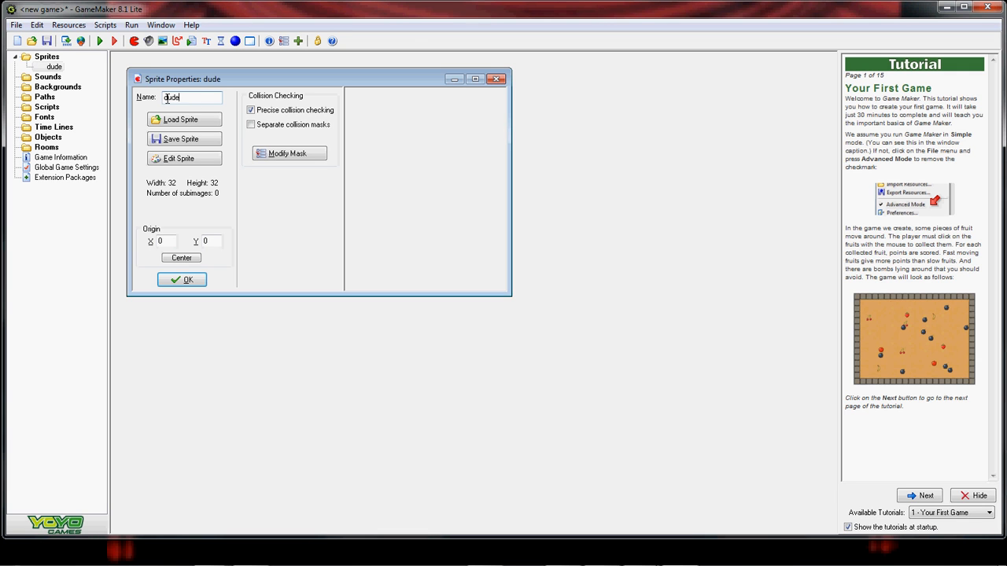
pyautogui.click(197, 159)
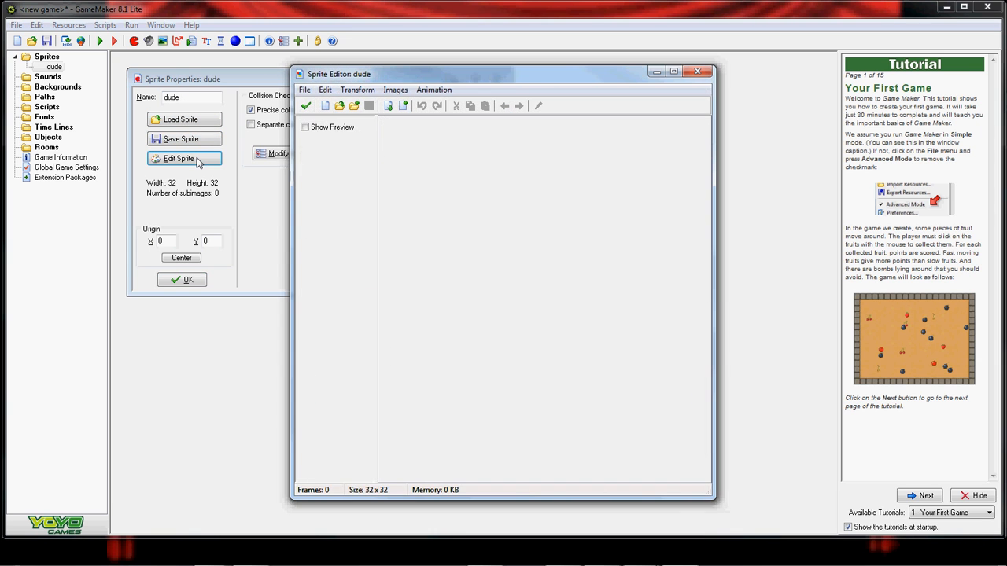
# - Add a blank 32x32 frame and open it zoomed in with a pixel grid
pyautogui.click(325, 108)
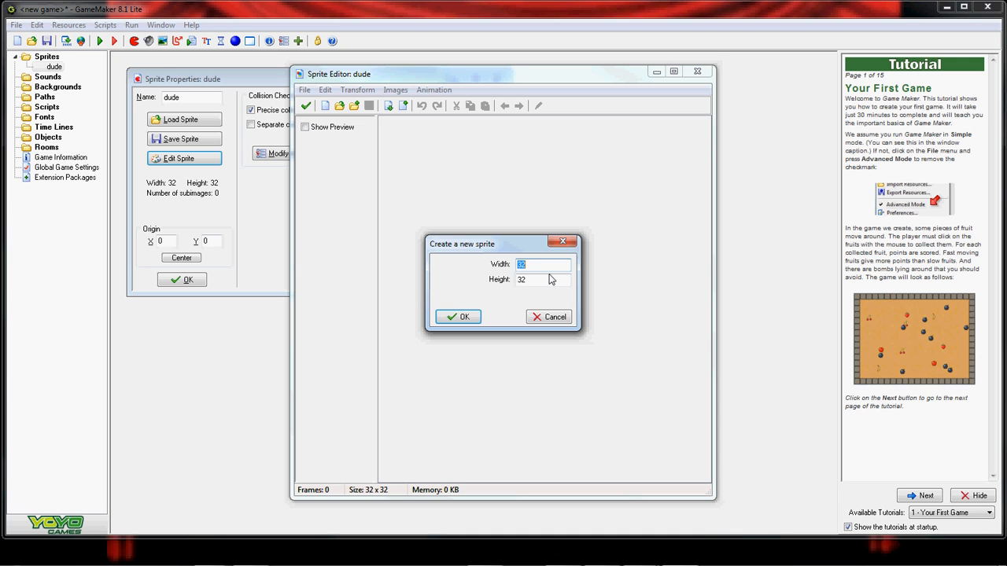
pyautogui.click(457, 317)
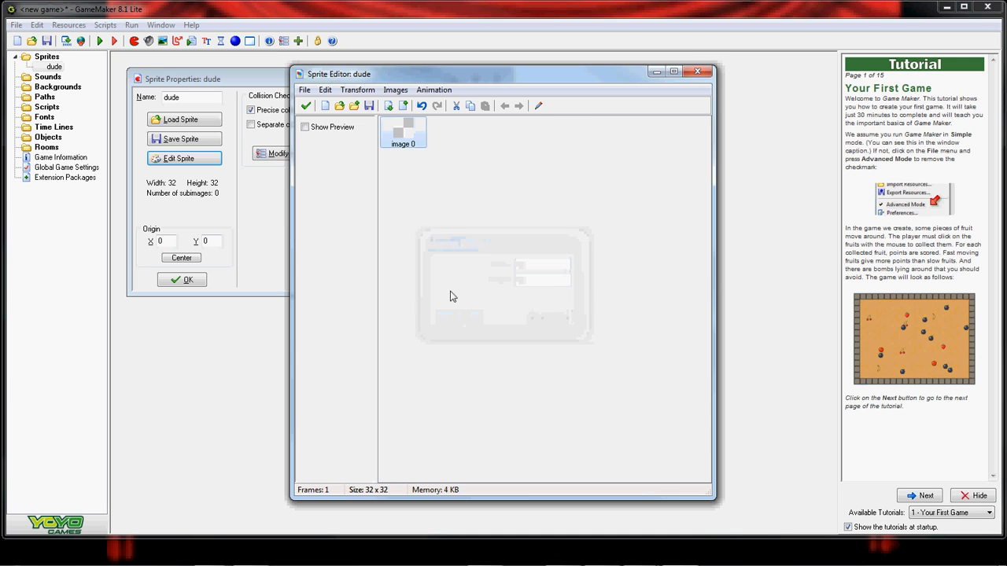
pyautogui.doubleClick(411, 137)
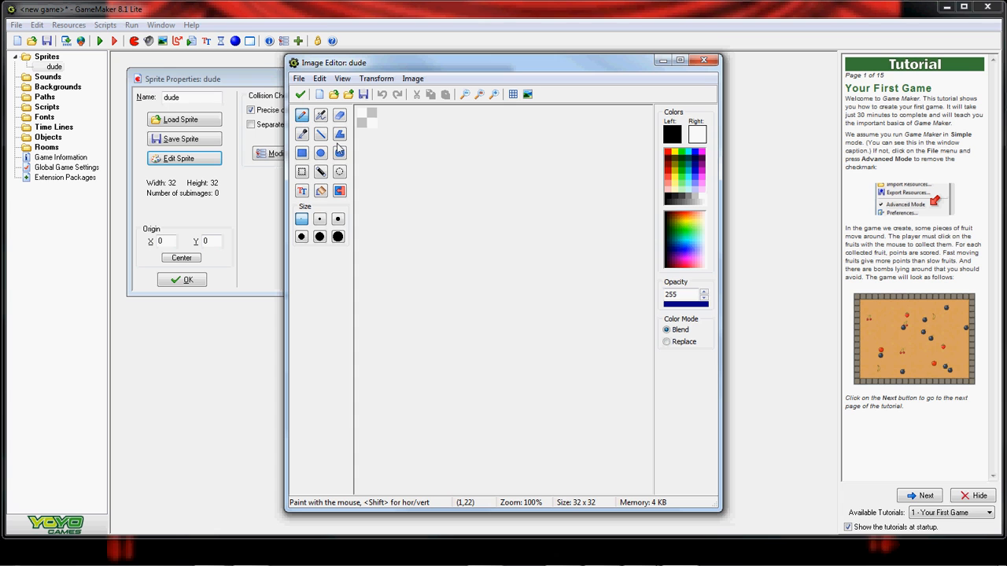
pyautogui.click(494, 94)
pyautogui.click(494, 95)
pyautogui.click(494, 94)
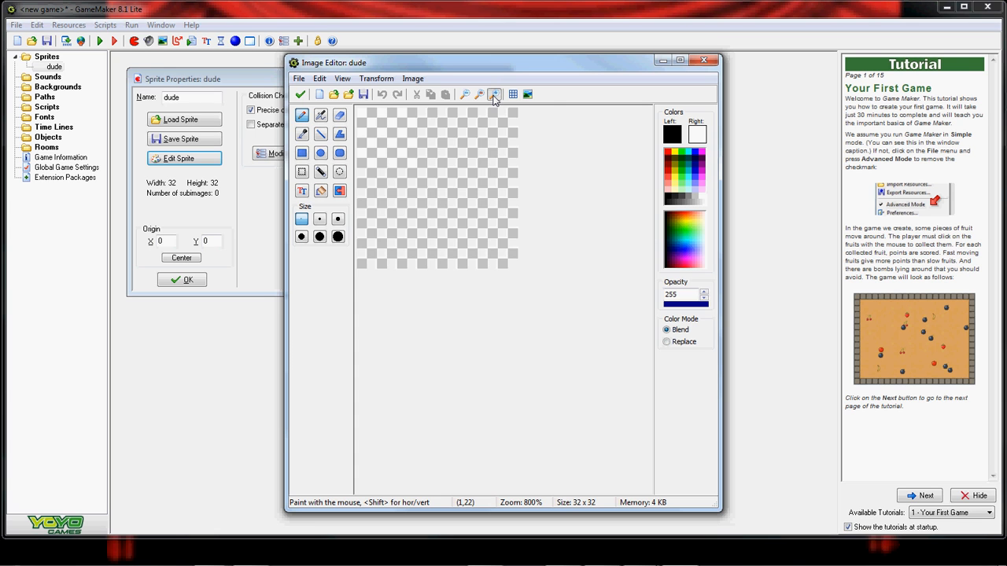
pyautogui.click(494, 94)
pyautogui.click(512, 95)
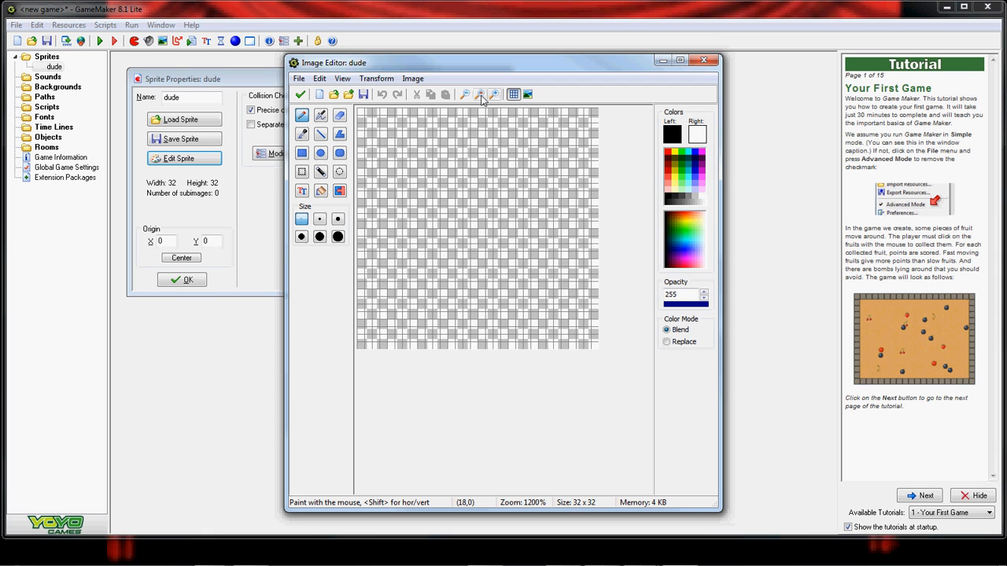
# - Draw a circle, flood-fill it black, then close both editors and confirm the sprite
pyautogui.click(320, 153)
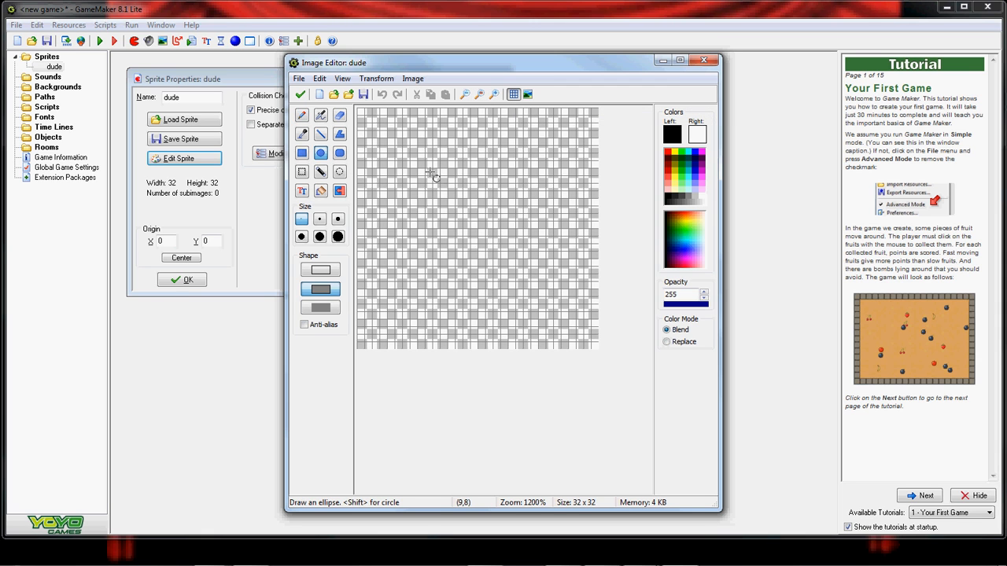
pyautogui.moveTo(426, 167); pyautogui.dragTo(551, 303)
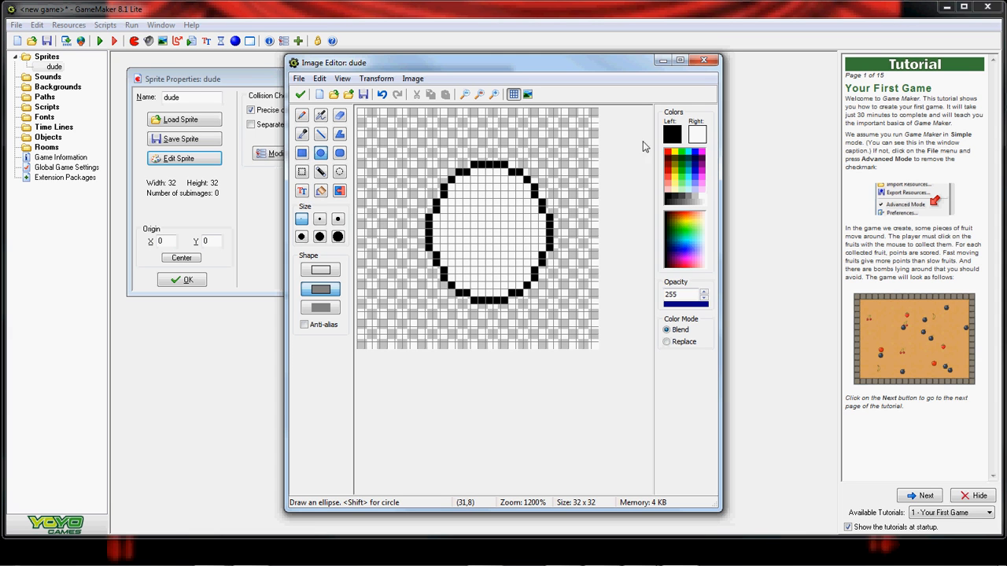
pyautogui.click(320, 190)
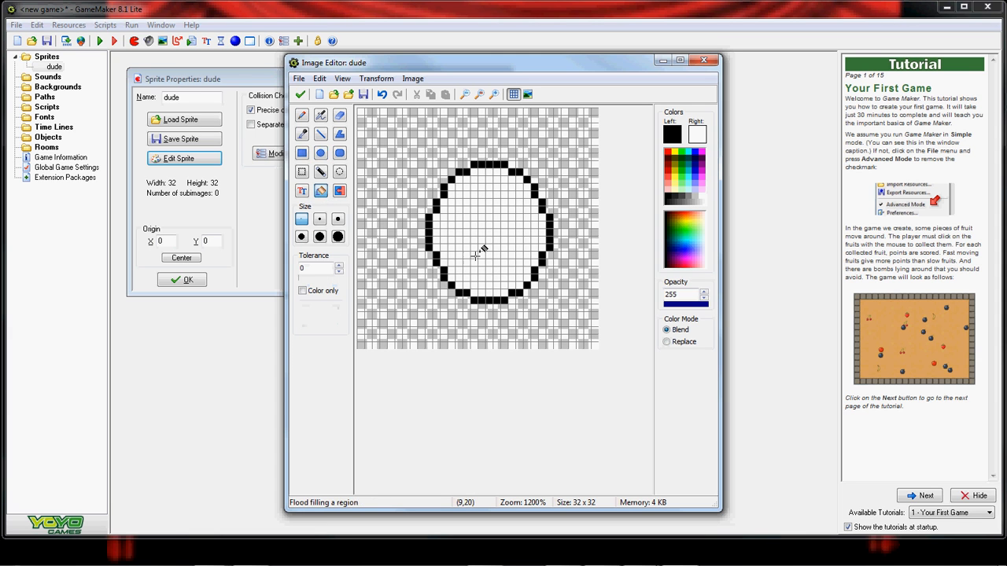
pyautogui.click(488, 214)
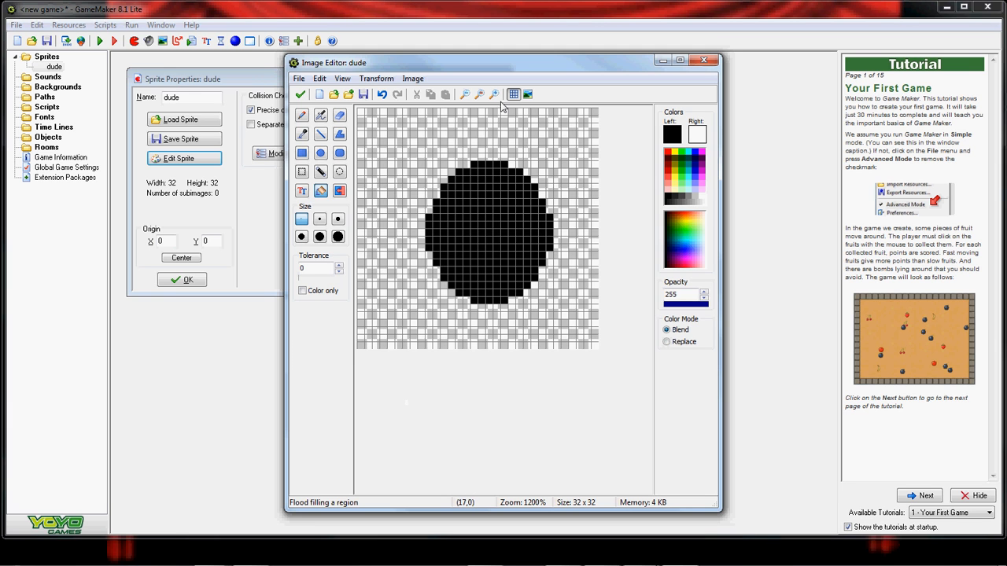
pyautogui.click(476, 96)
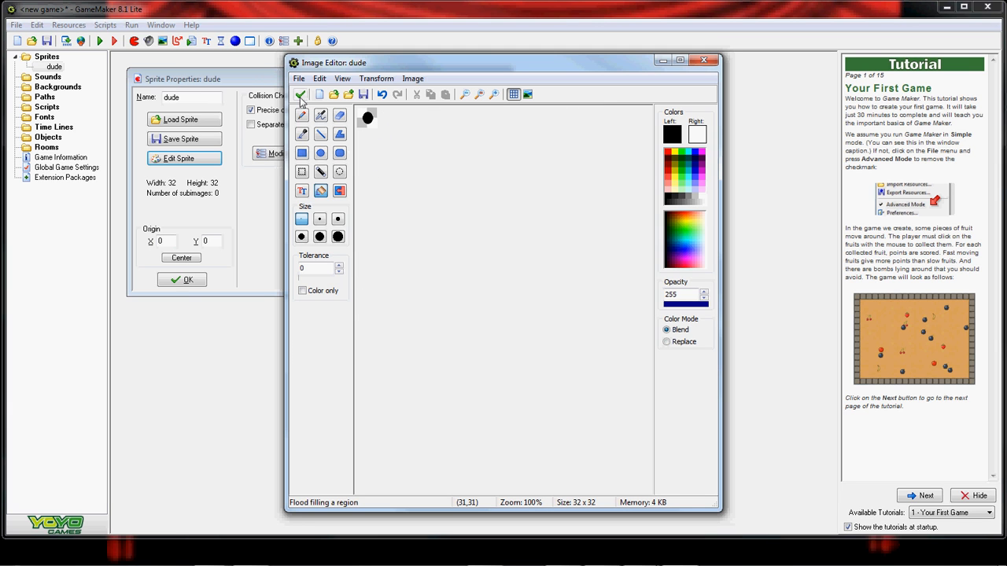
pyautogui.click(301, 94)
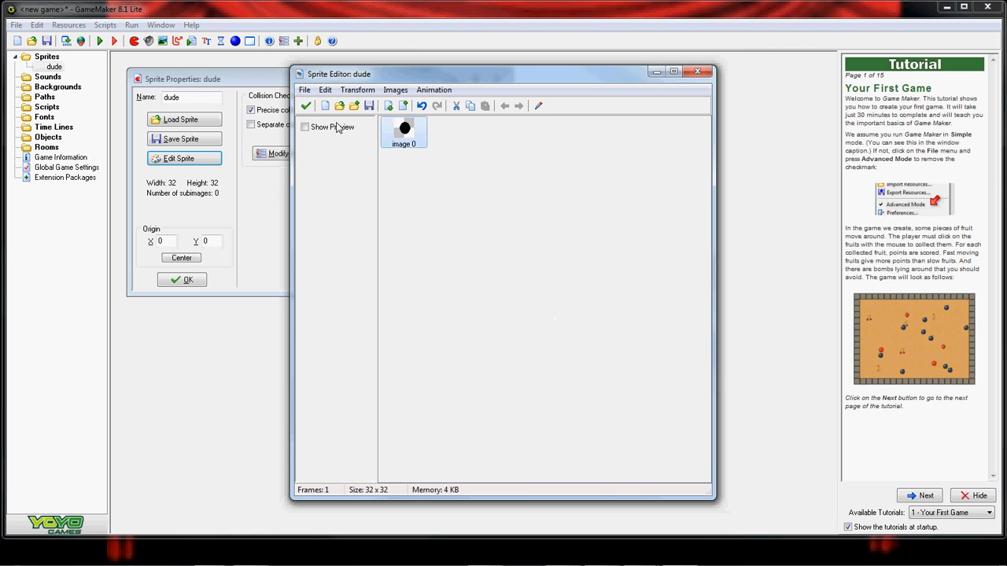
pyautogui.click(306, 106)
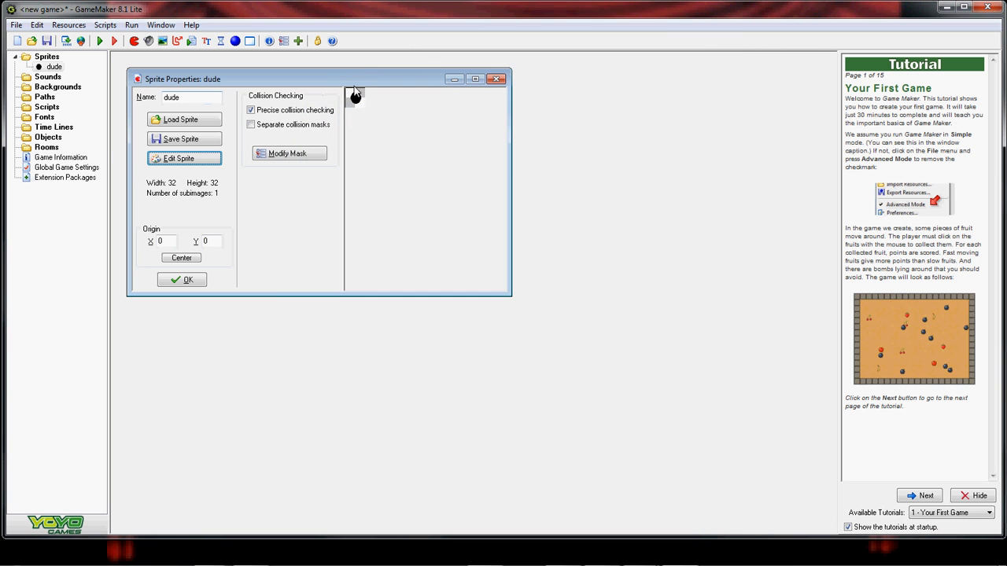
pyautogui.click(181, 281)
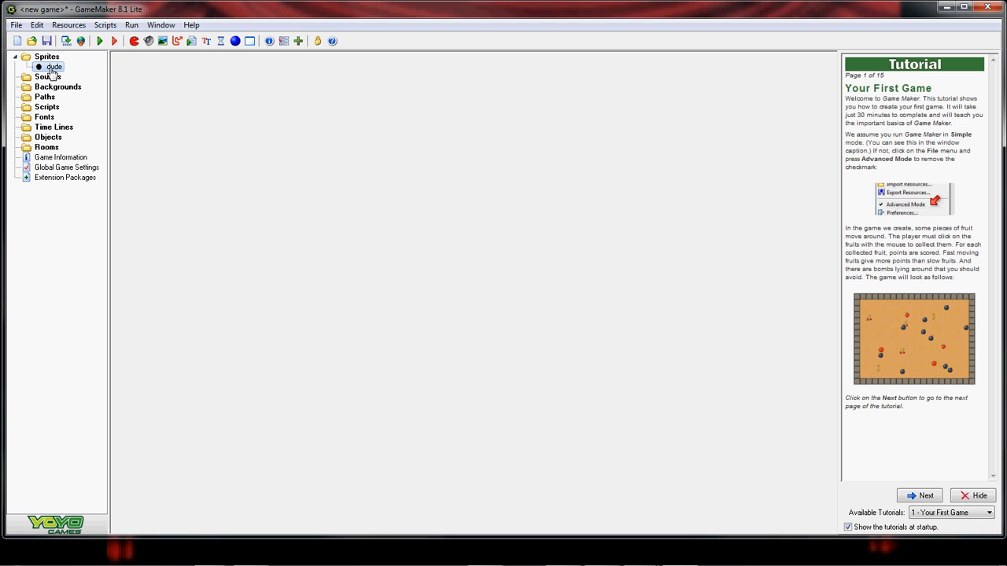
# - Create a new object and name it Dude0
pyautogui.rightClick(54, 142)
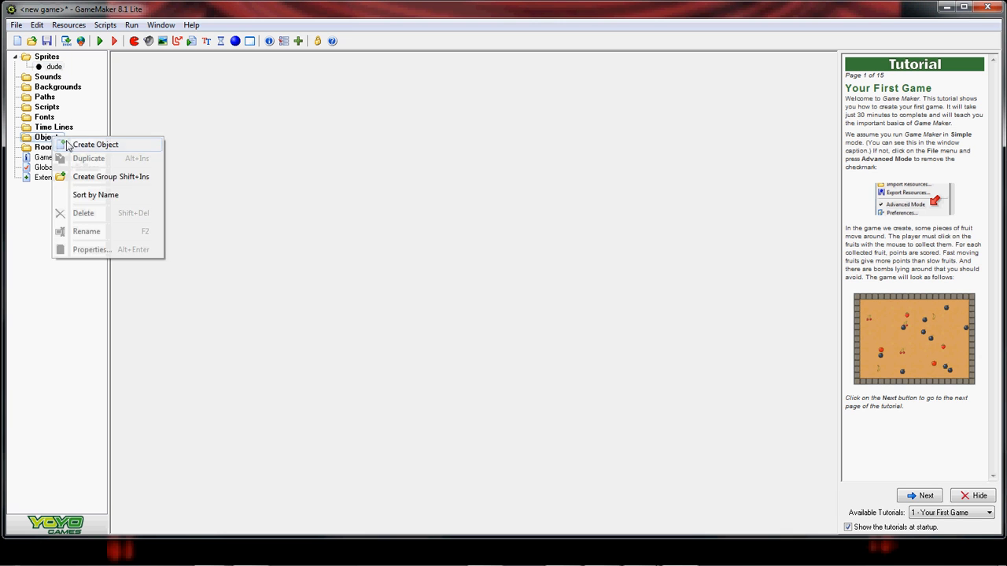
pyautogui.click(88, 144)
pyautogui.click(222, 116)
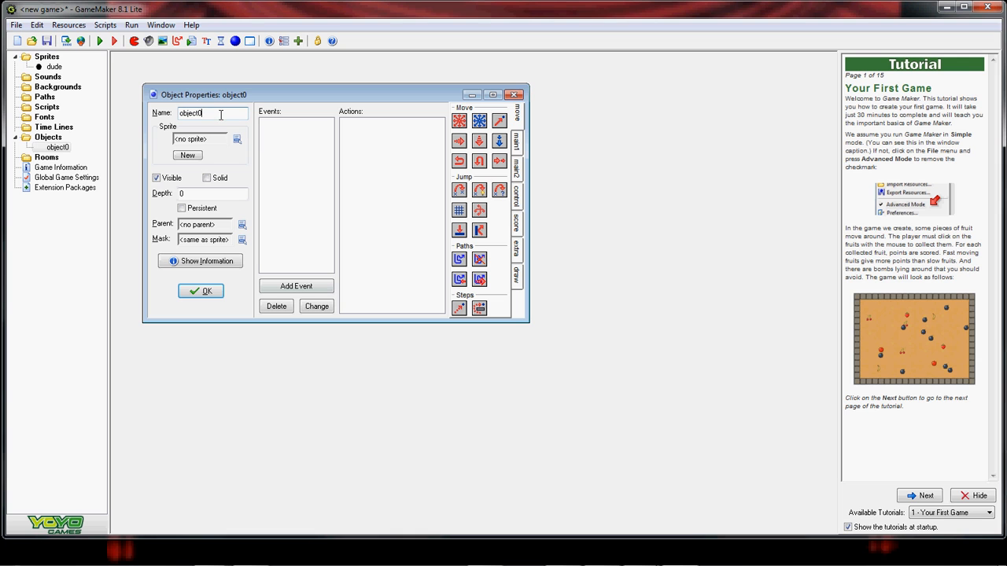
pyautogui.press('BackSpace')
pyautogui.press('BackSpace')
pyautogui.press('BackSpace')
pyautogui.press('BackSpace')
pyautogui.press('BackSpace')
pyautogui.press('BackSpace')
pyautogui.press('BackSpace')
pyautogui.write('dude')
pyautogui.press('BackSpace')
pyautogui.press('BackSpace')
pyautogui.press('BackSpace')
pyautogui.press('BackSpace')
pyautogui.write('DudeO')
# - Give Dude0 the dude sprite, mark it Solid, and confirm
pyautogui.click(237, 139)
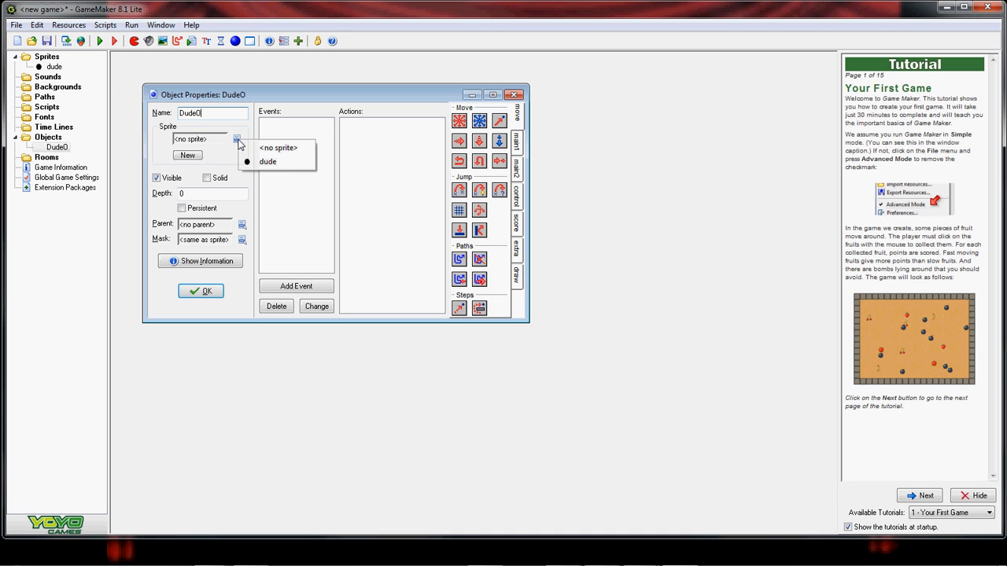
pyautogui.click(272, 162)
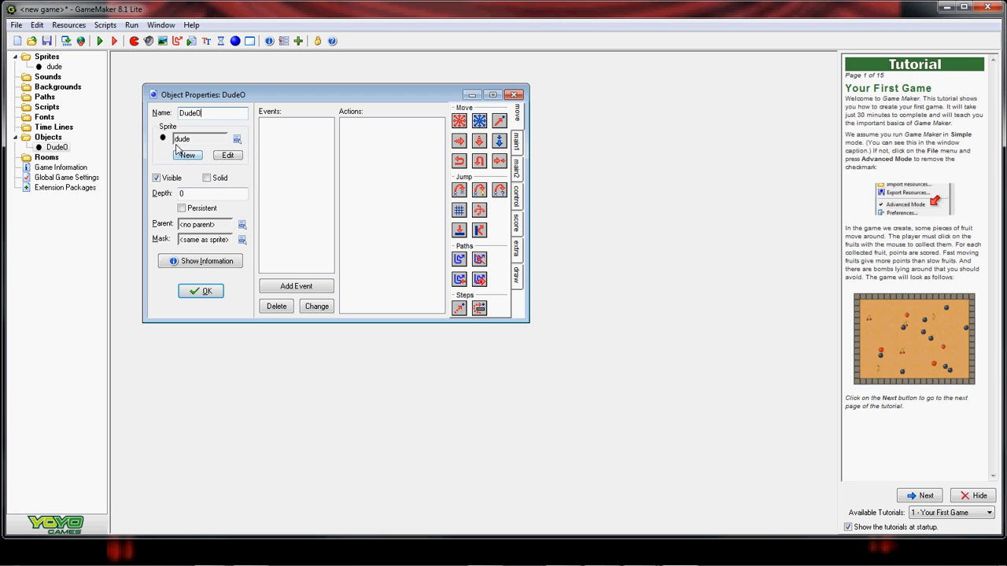
pyautogui.click(207, 180)
pyautogui.click(214, 294)
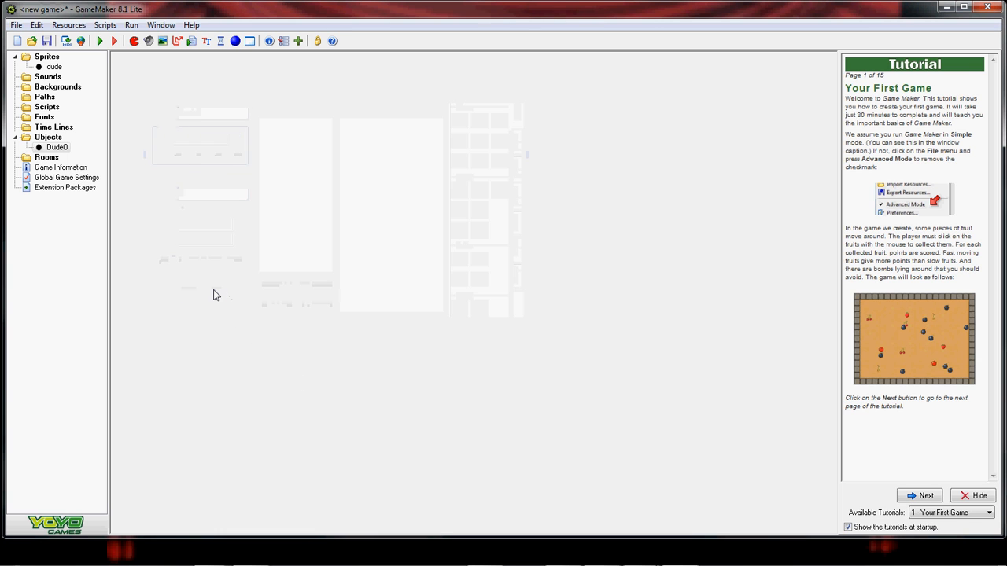
# - Try running the game and dismiss the 'at least one room' warning
pyautogui.click(135, 26)
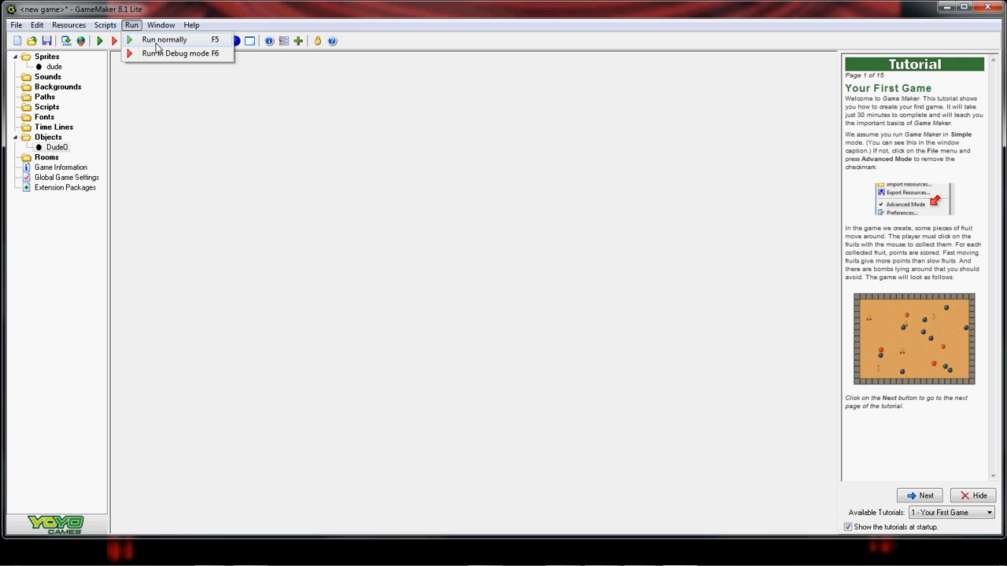
pyautogui.click(129, 27)
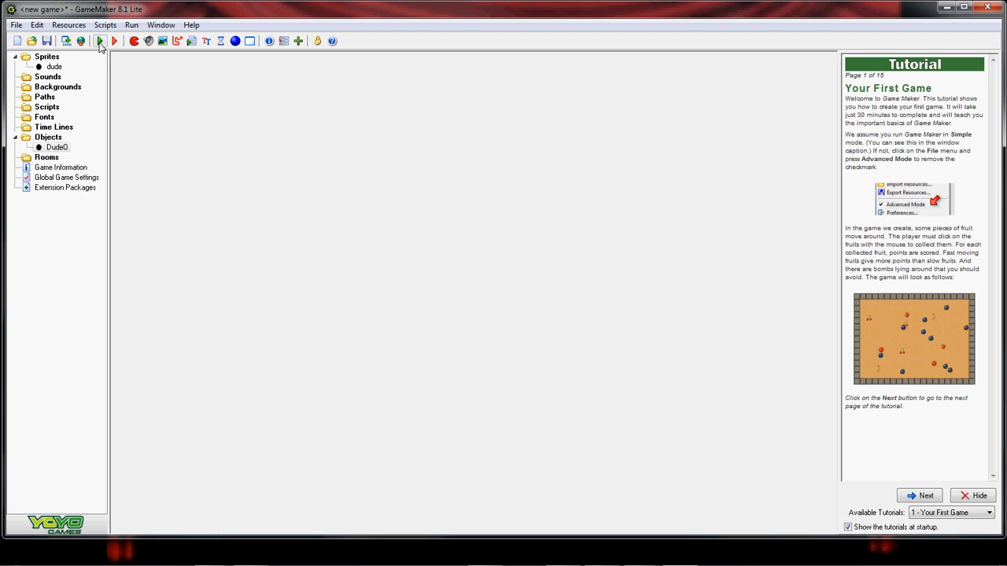
pyautogui.click(131, 24)
pyautogui.click(161, 37)
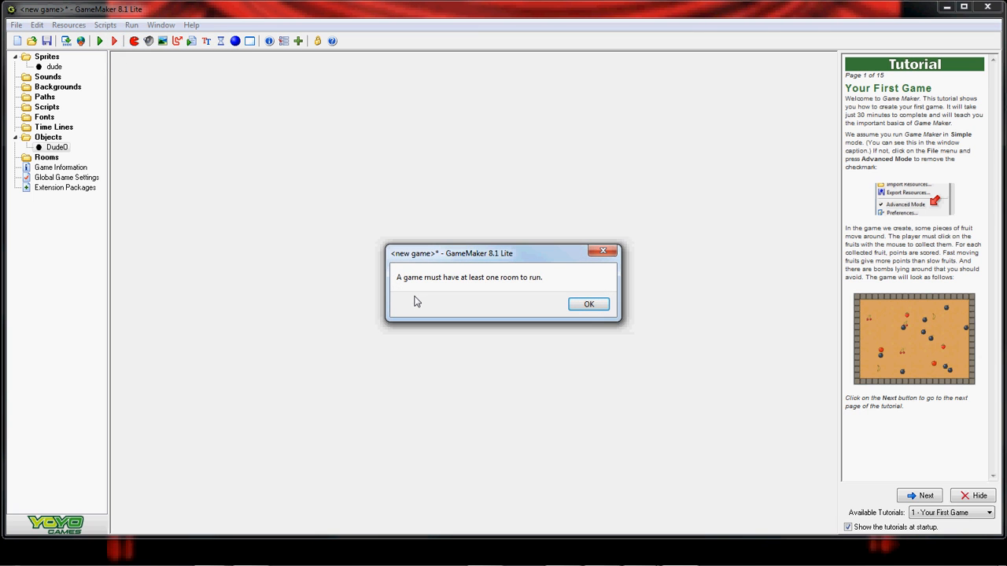
pyautogui.click(580, 304)
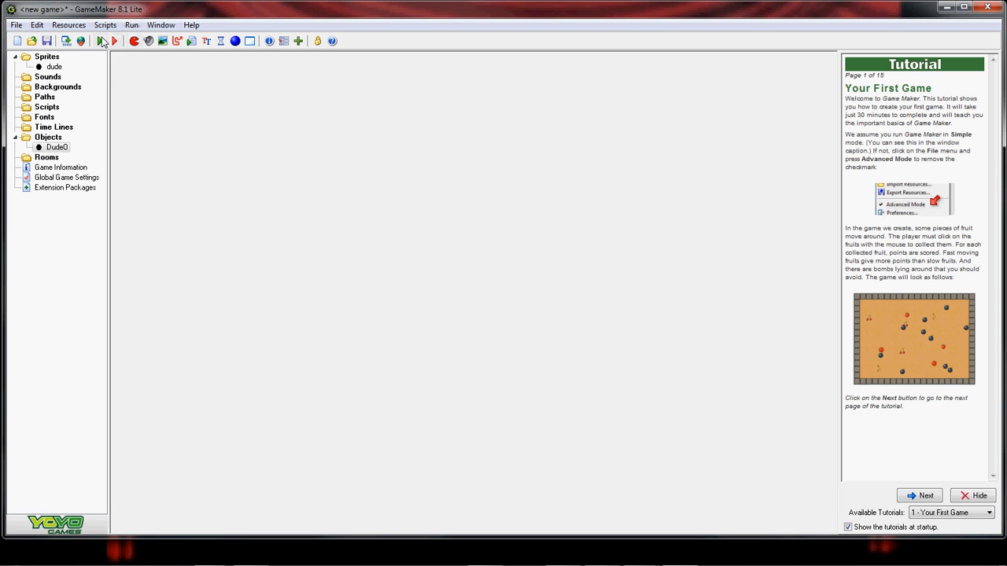
# - Create room0 and place a Dude0 instance near the room's centre
pyautogui.rightClick(49, 160)
pyautogui.click(91, 166)
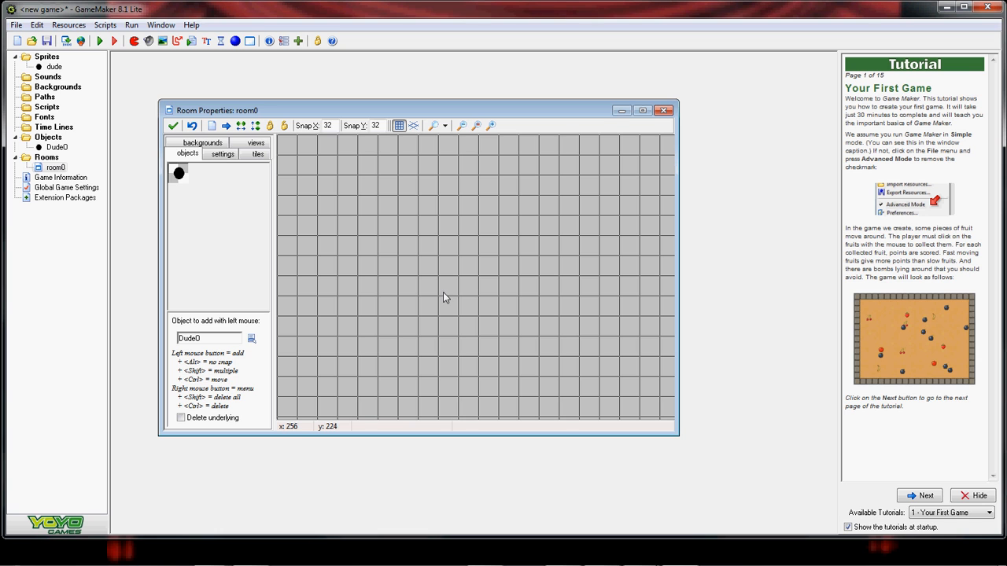
pyautogui.click(180, 175)
pyautogui.click(463, 275)
# - Look through the room's settings and backgrounds pages, then close the room with the check mark
pyautogui.click(224, 155)
pyautogui.click(255, 154)
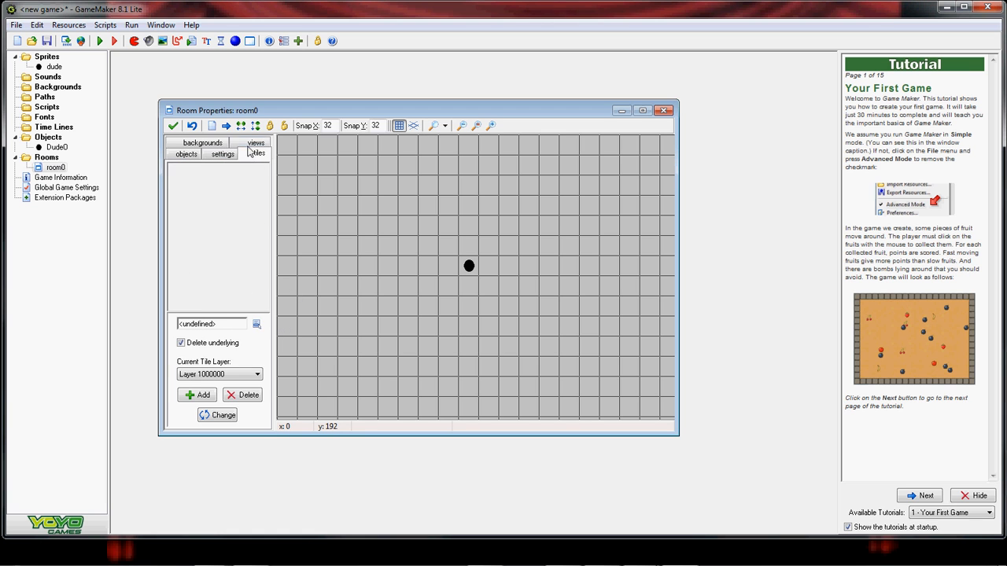
pyautogui.click(252, 143)
pyautogui.click(190, 154)
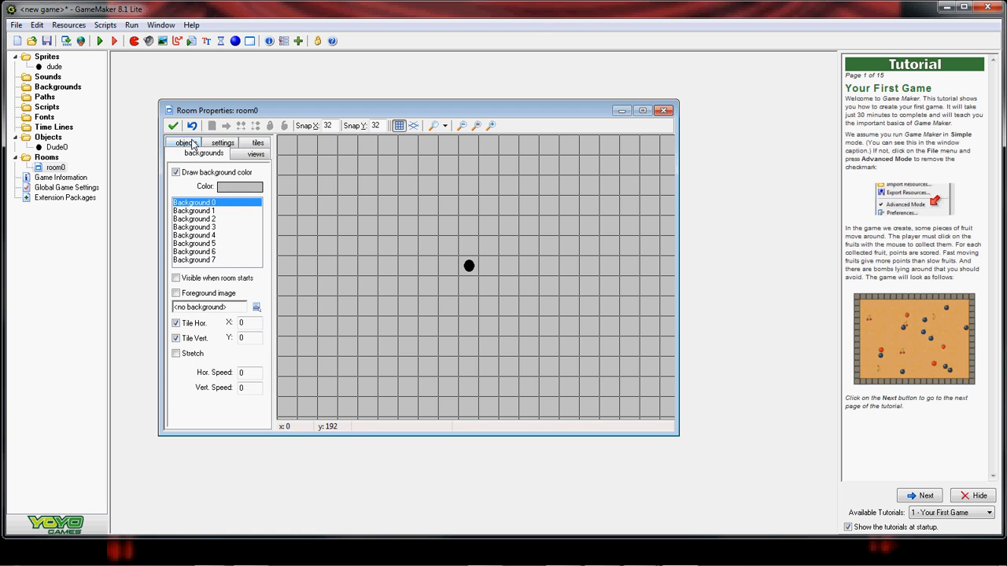
pyautogui.click(188, 143)
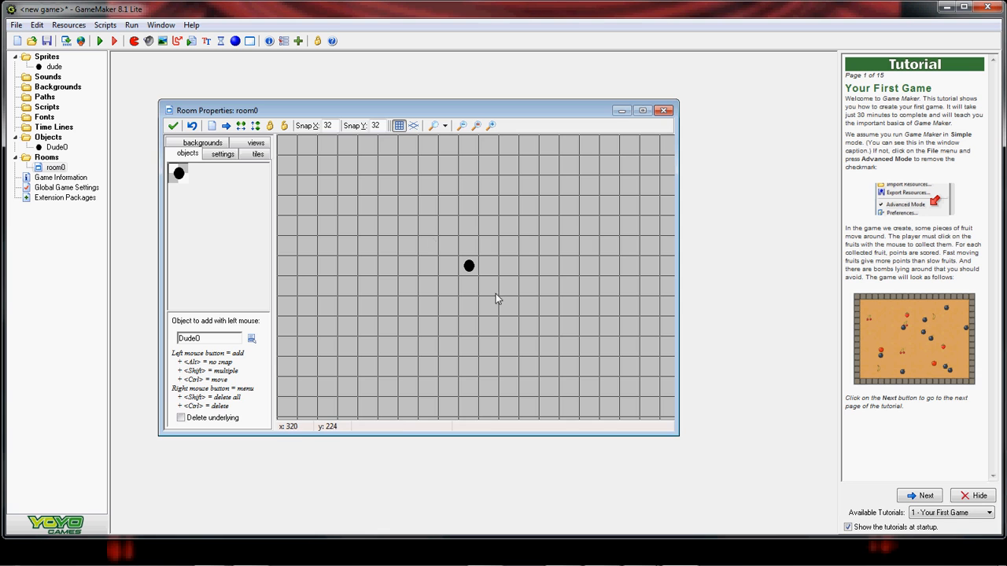
pyautogui.click(173, 126)
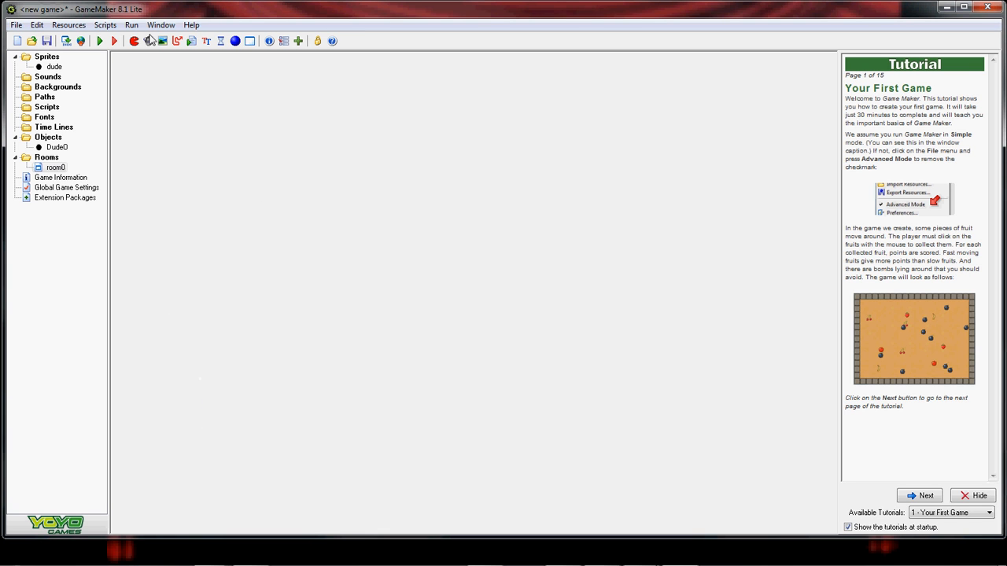
pyautogui.click(100, 42)
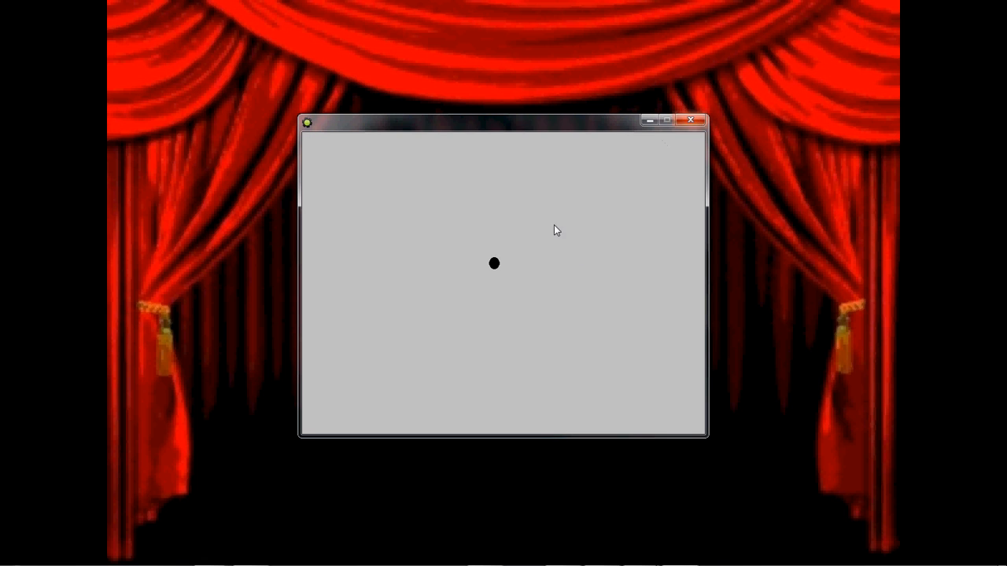
pyautogui.click(705, 122)
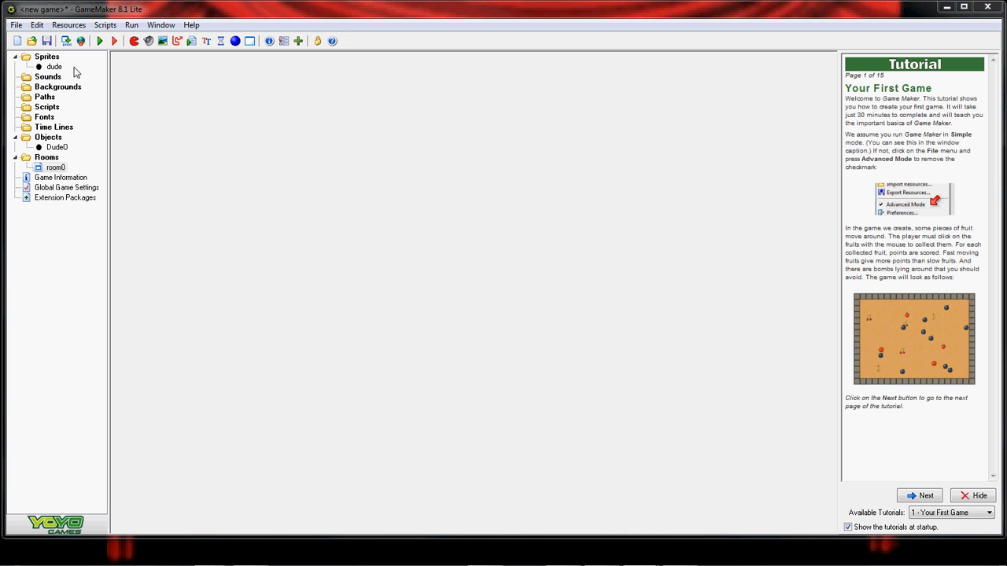
# - Open Dude0's object properties and start adding a new event
pyautogui.click(49, 148)
pyautogui.doubleClick(52, 148)
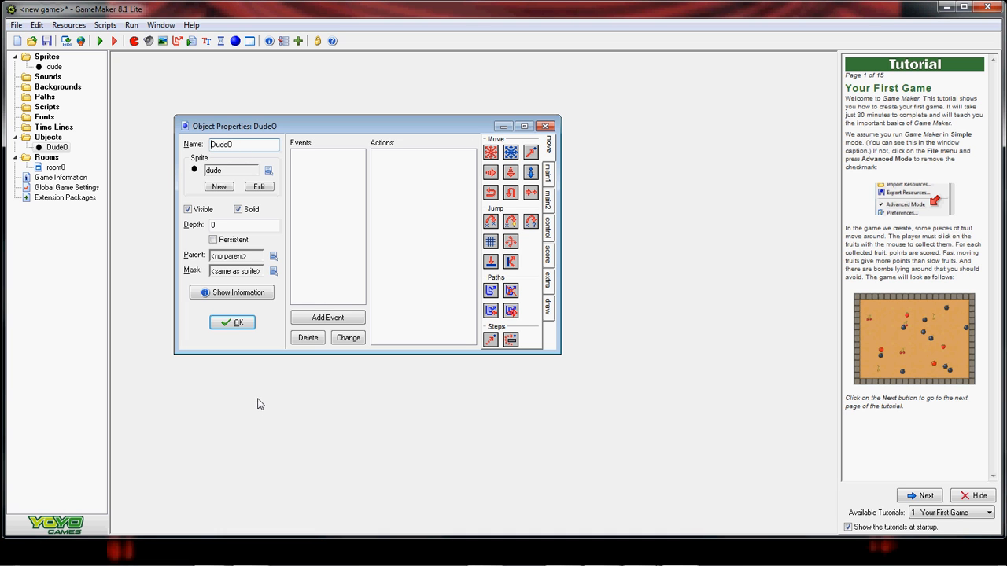
pyautogui.click(338, 316)
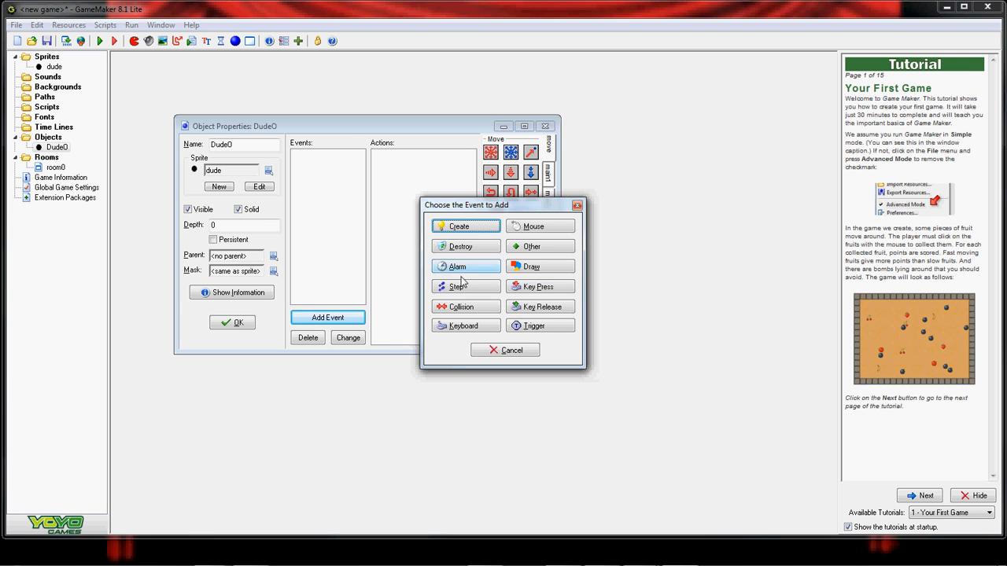
# - Add a W key-press event with a Move Fixed action moving Dude0 up
pyautogui.click(541, 288)
pyautogui.moveTo(599, 459)
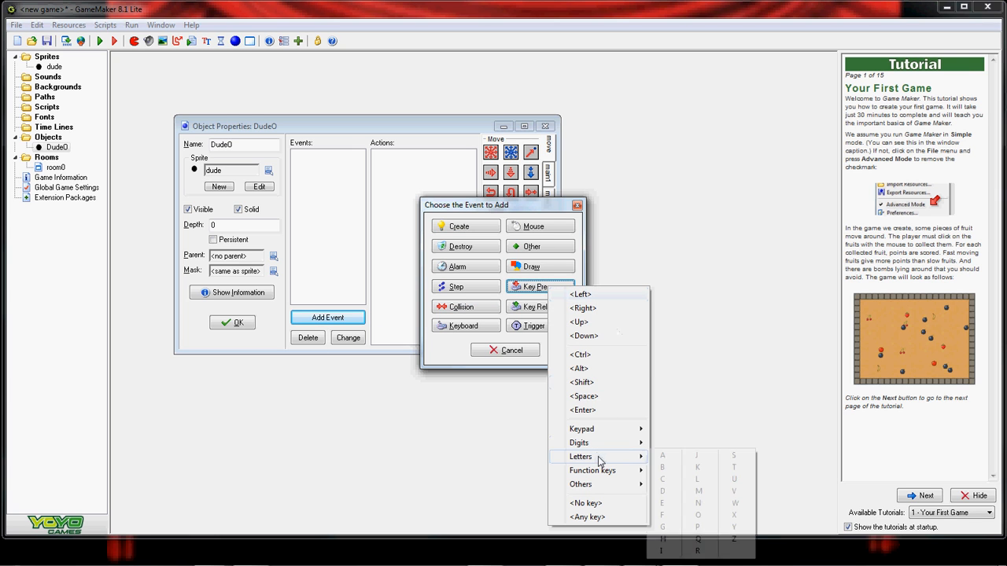
pyautogui.click(736, 503)
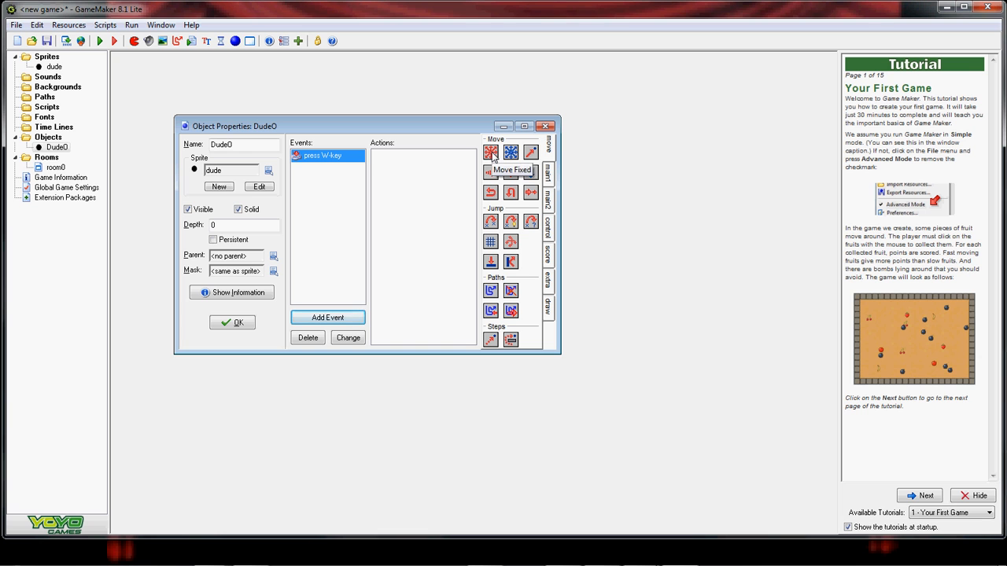
pyautogui.moveTo(492, 155); pyautogui.dragTo(391, 163)
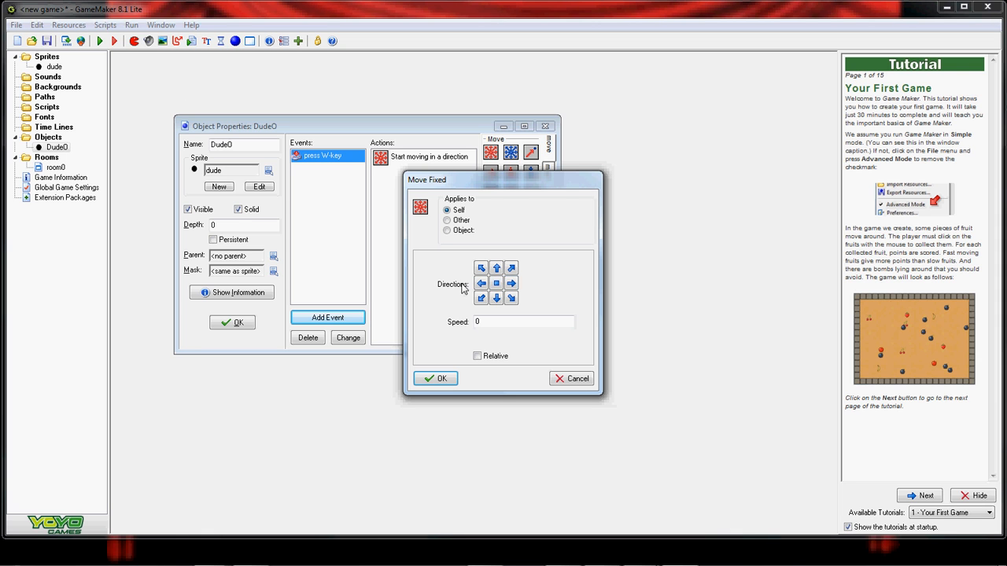
pyautogui.click(496, 269)
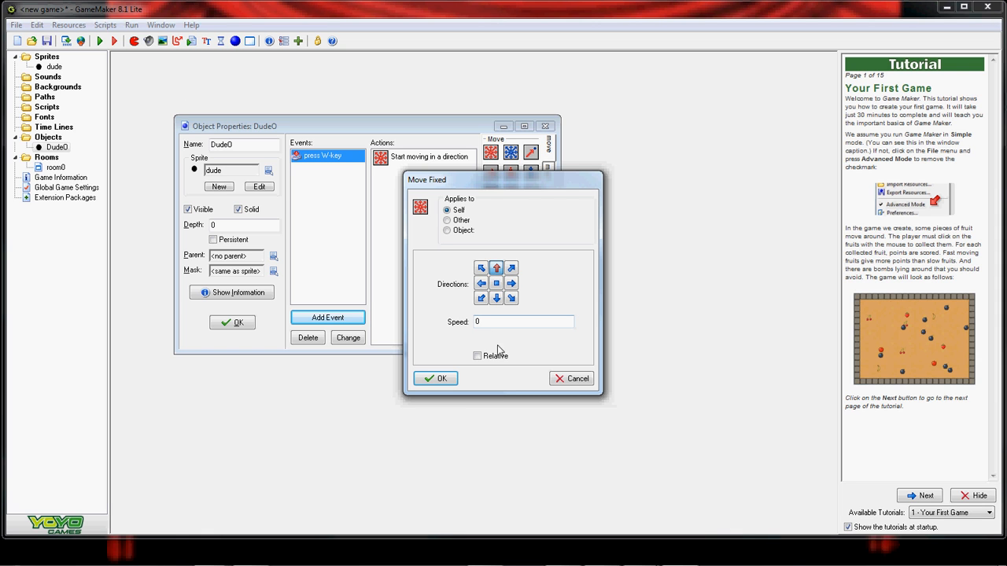
pyautogui.click(482, 323)
pyautogui.click(442, 379)
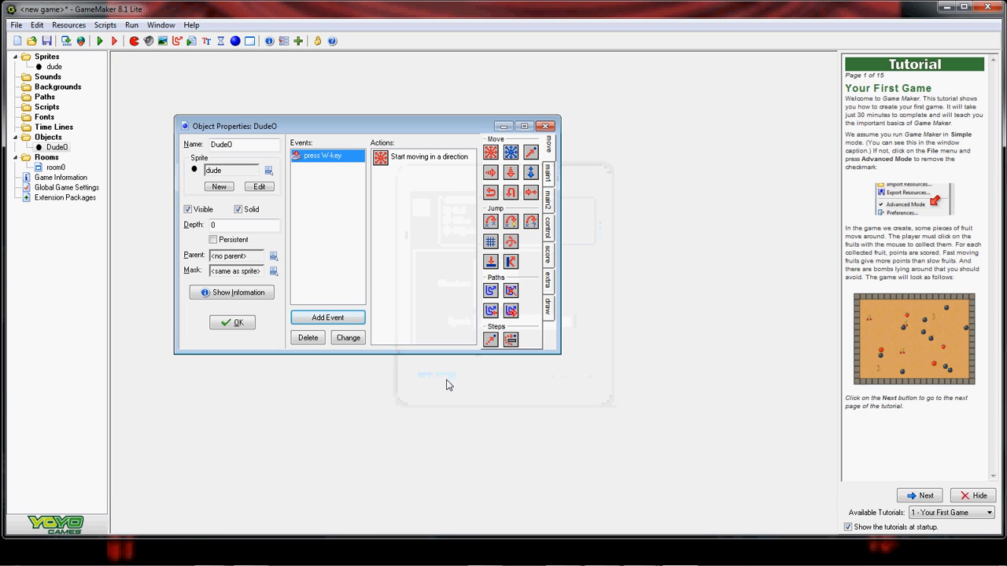
# - Add an A key-press event with a Move Fixed action moving Dude0 left
pyautogui.click(337, 317)
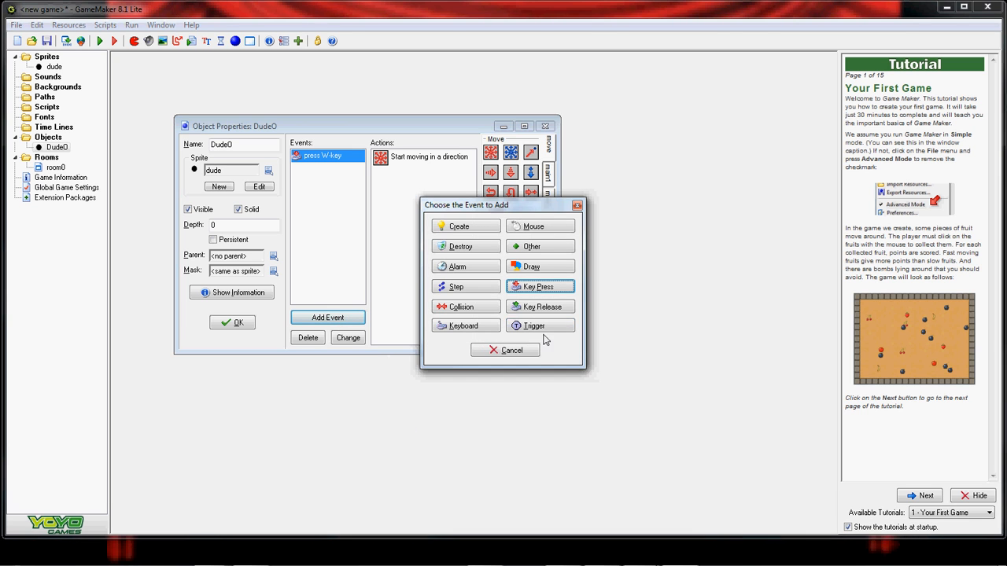
pyautogui.click(539, 287)
pyautogui.moveTo(602, 458)
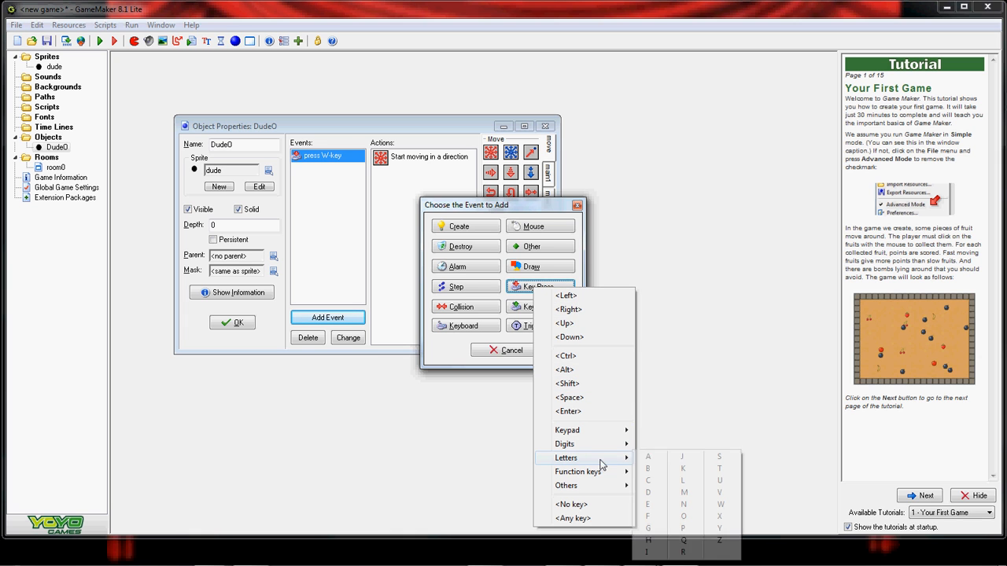
pyautogui.click(643, 458)
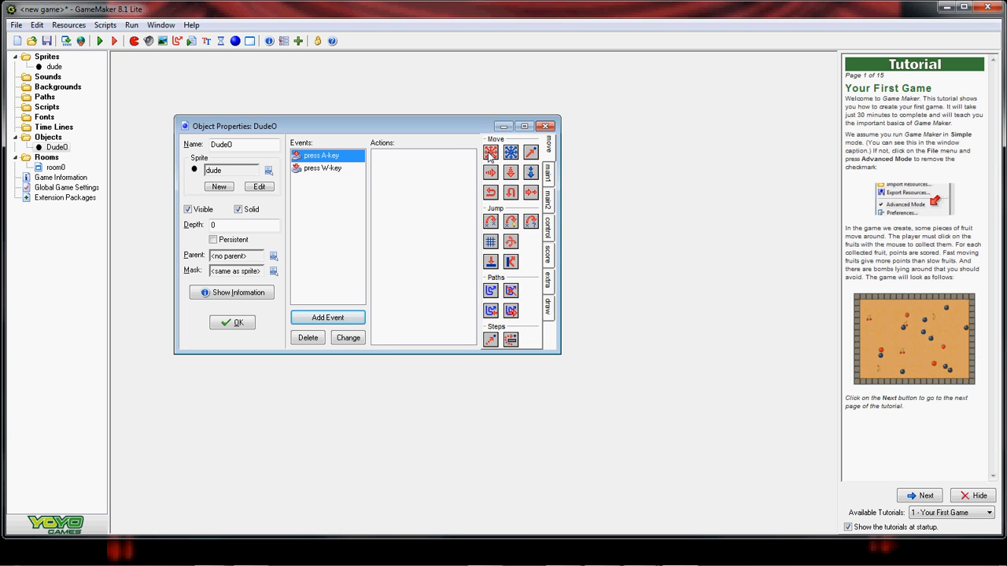
pyautogui.moveTo(490, 154); pyautogui.dragTo(429, 162)
pyautogui.click(480, 283)
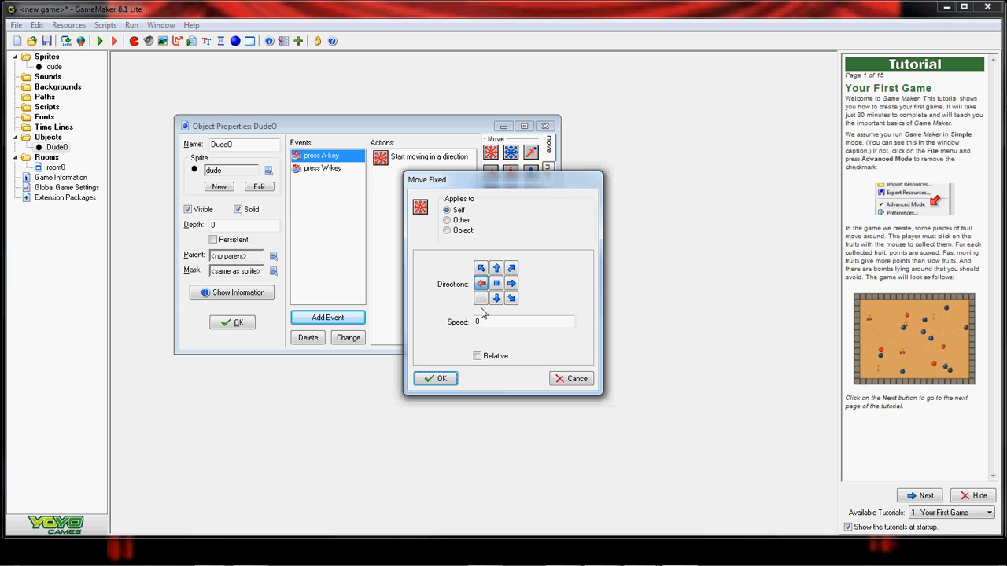
pyautogui.click(486, 322)
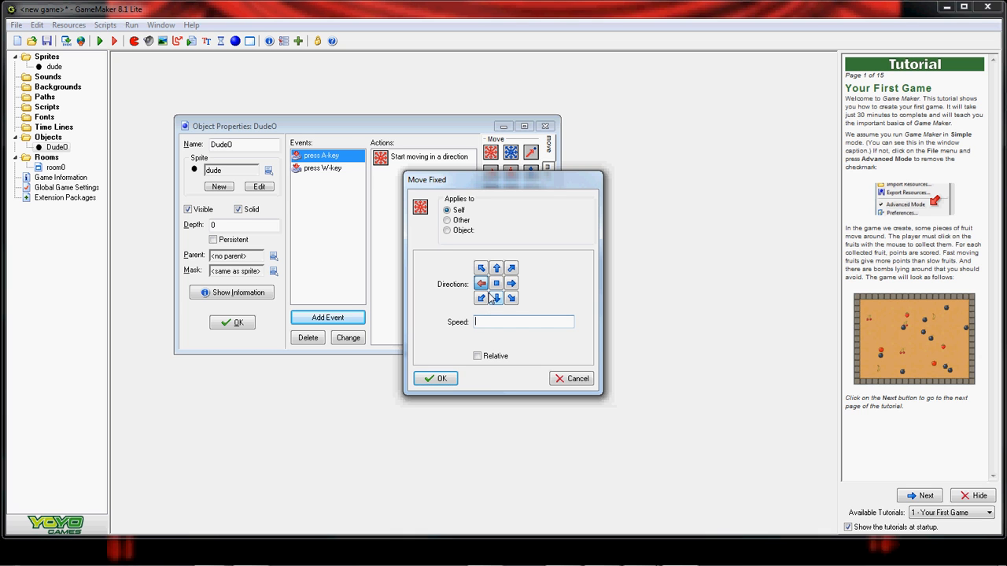
pyautogui.click(435, 378)
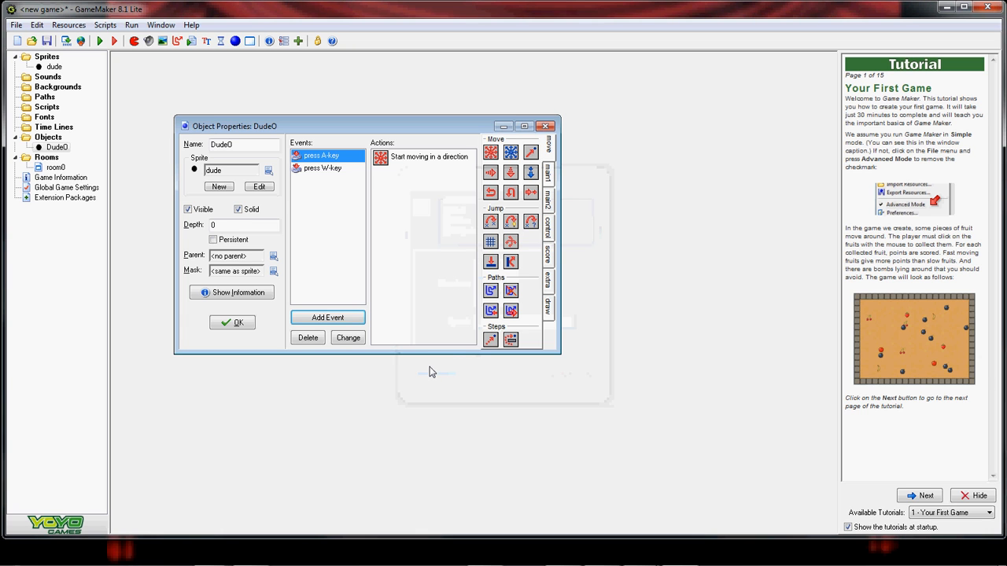
# - Add an S key-press event with a Move Fixed action moving Dude0 down
pyautogui.click(336, 317)
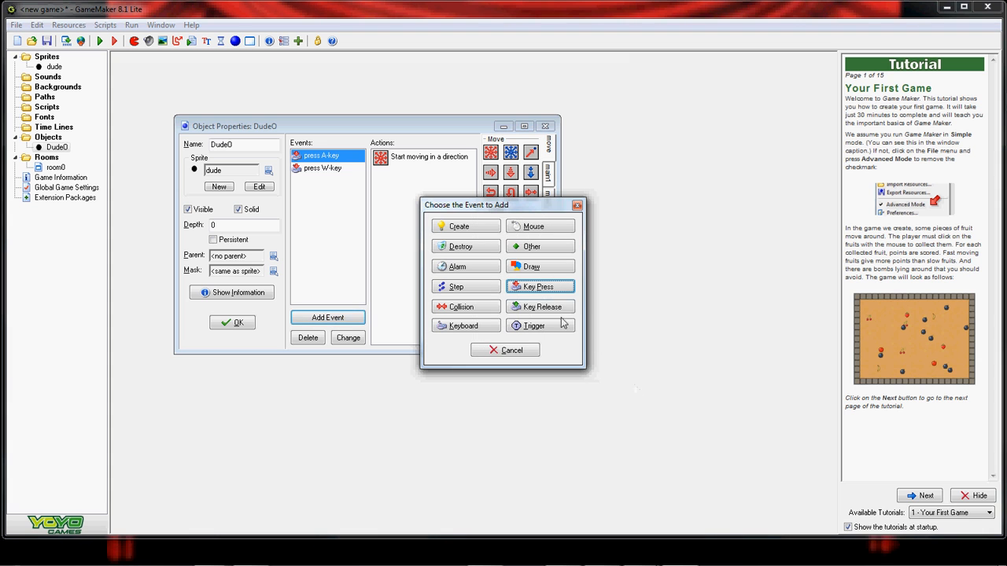
pyautogui.click(559, 291)
pyautogui.moveTo(647, 460)
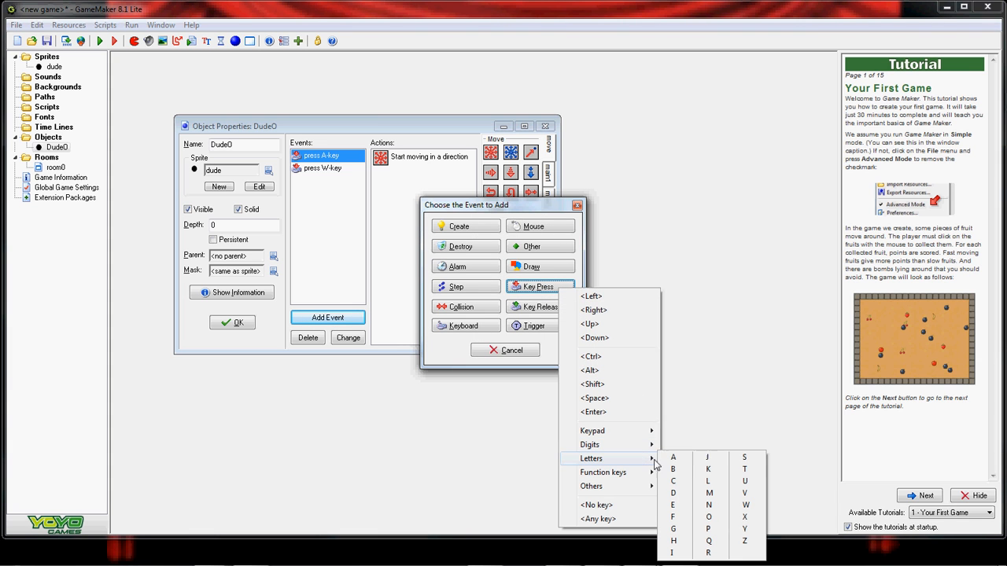
pyautogui.click(744, 460)
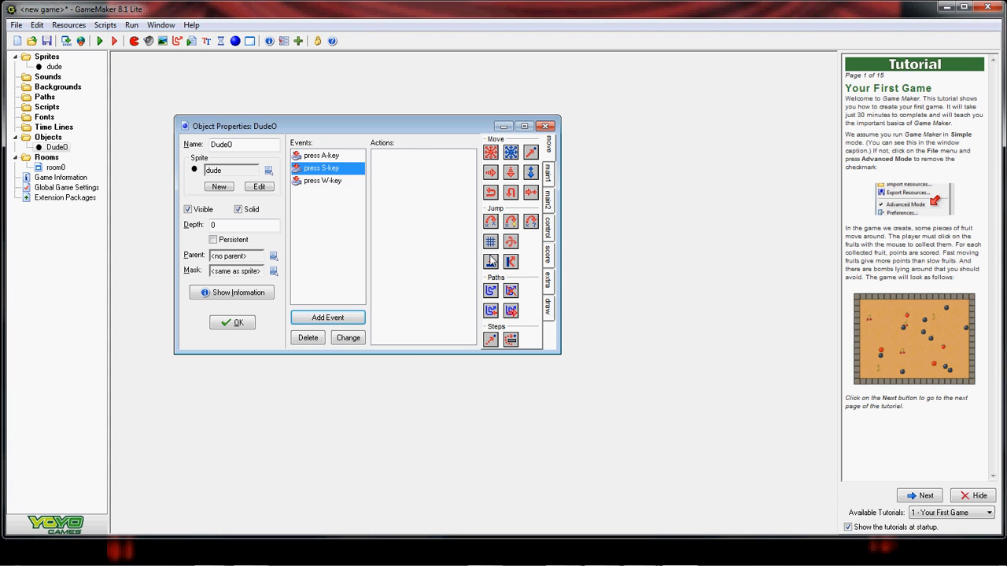
pyautogui.moveTo(498, 156); pyautogui.dragTo(435, 171)
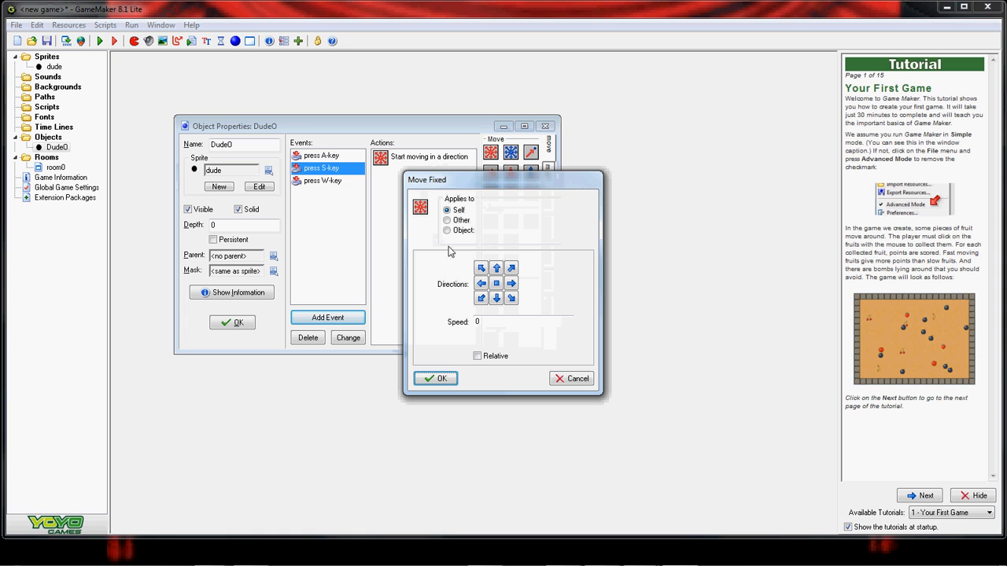
pyautogui.click(496, 299)
pyautogui.click(496, 322)
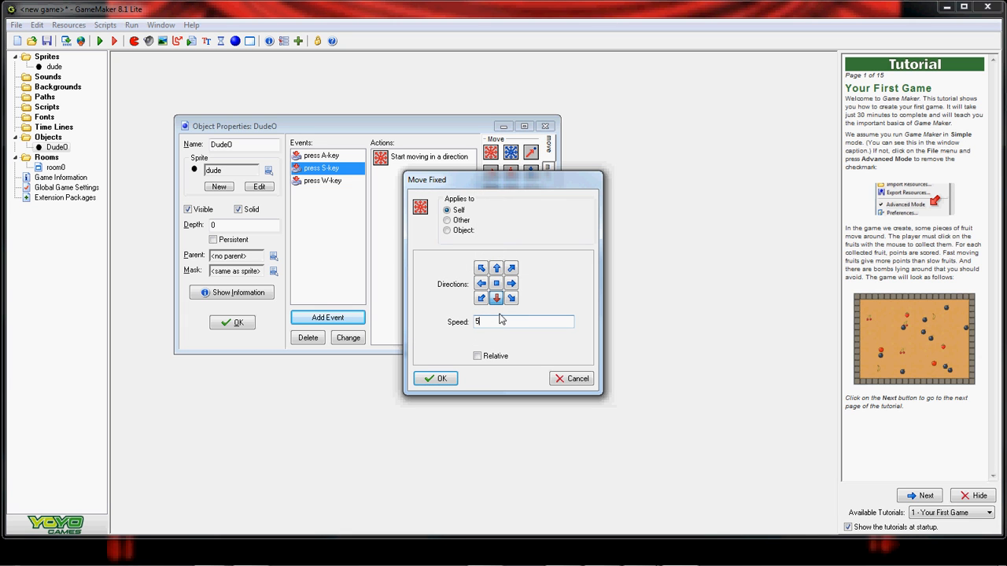
pyautogui.click(441, 379)
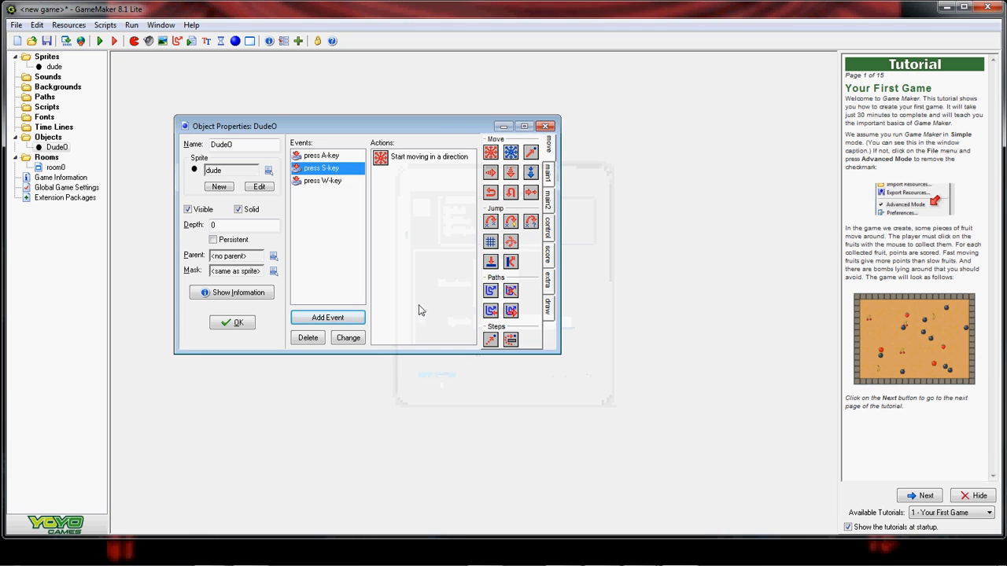
# - Add a D key-press event moving Dude0 right at speed 5, then save its properties
pyautogui.click(358, 319)
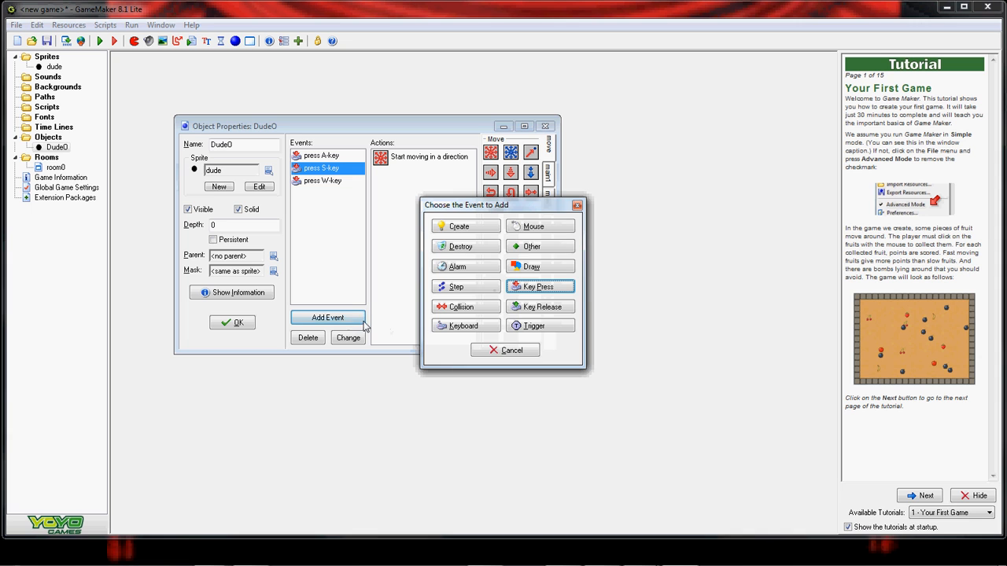
pyautogui.click(539, 286)
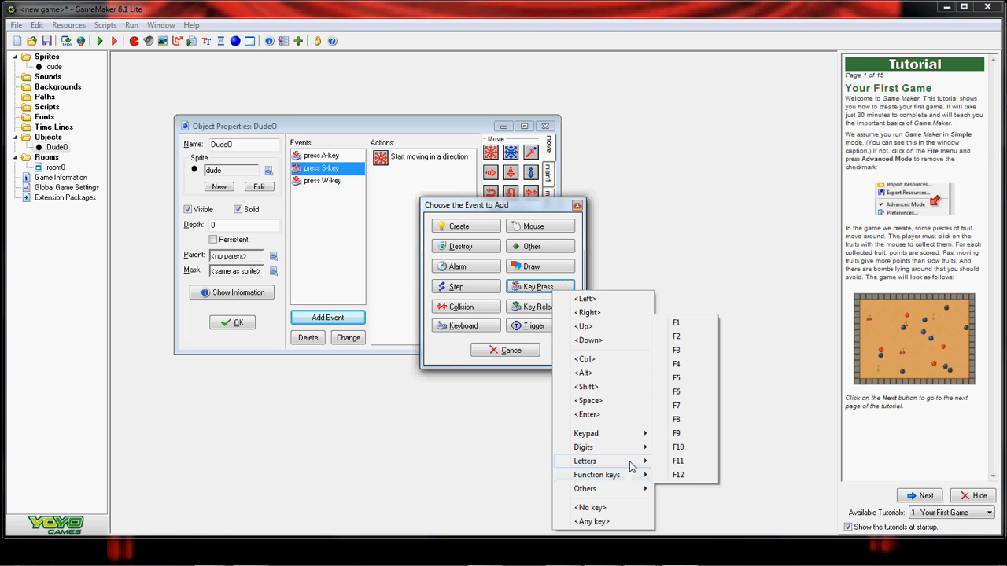
pyautogui.moveTo(633, 466)
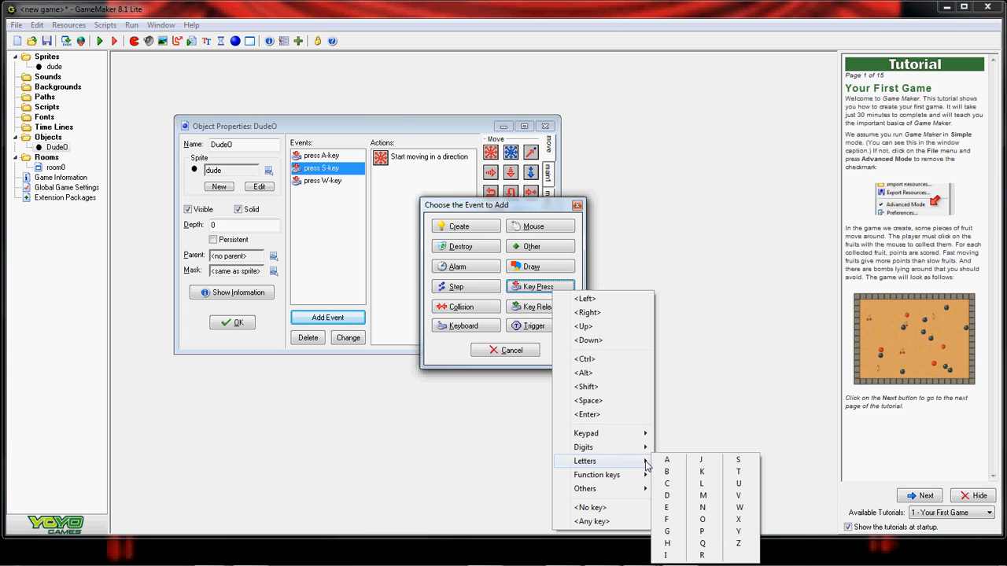
pyautogui.click(666, 496)
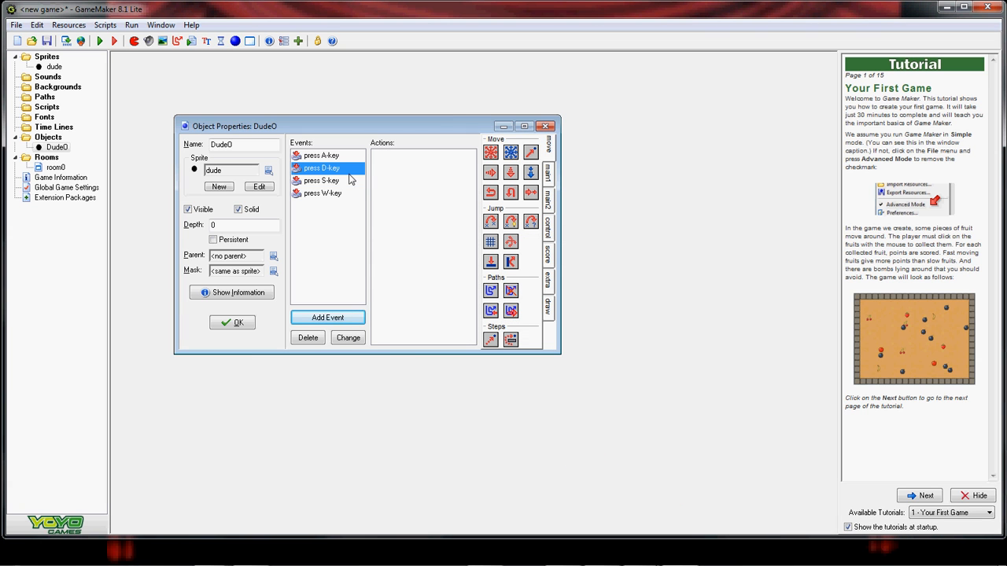
pyautogui.moveTo(488, 157); pyautogui.dragTo(448, 169)
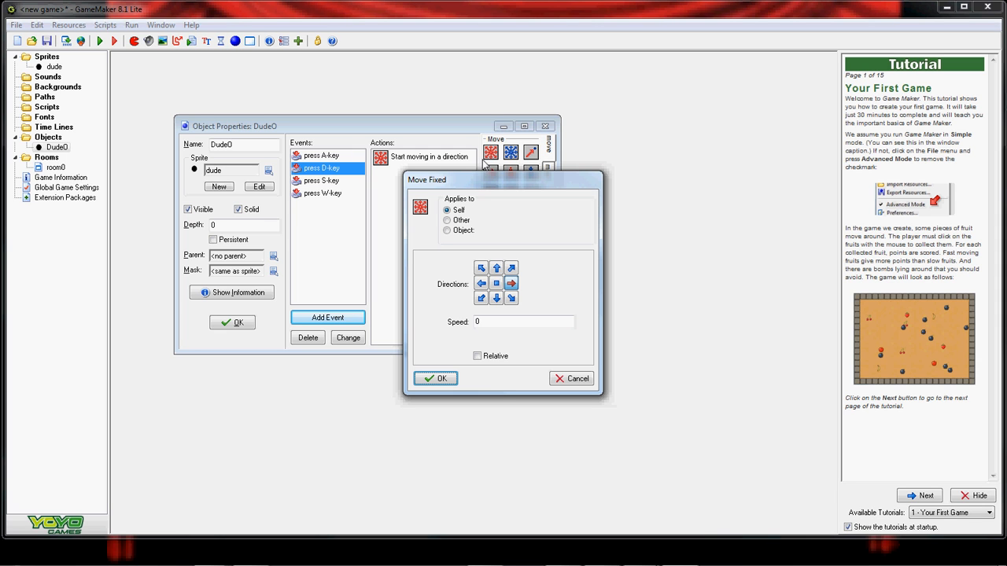
pyautogui.click(490, 323)
pyautogui.press('BackSpace')
pyautogui.write('5')
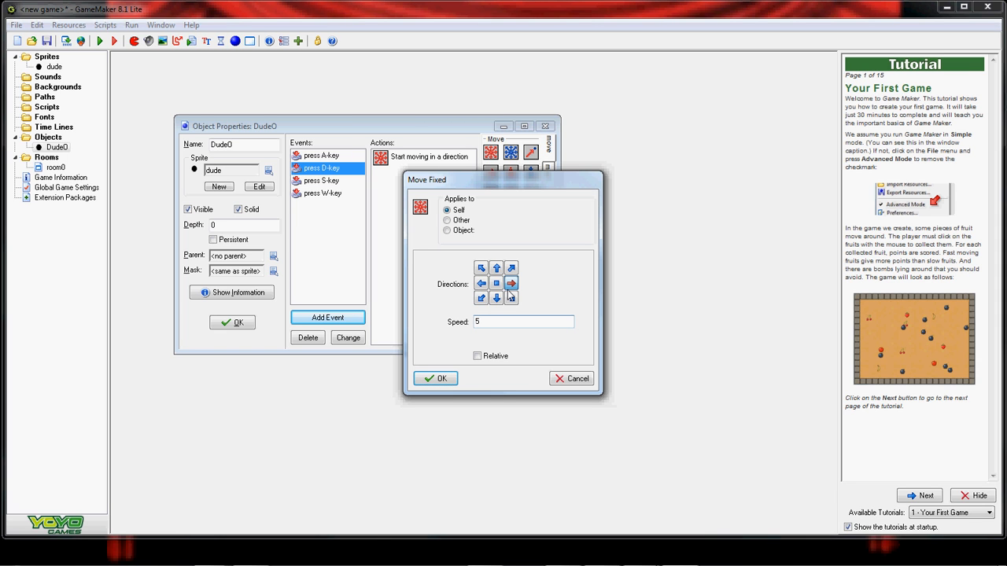
pyautogui.click(434, 379)
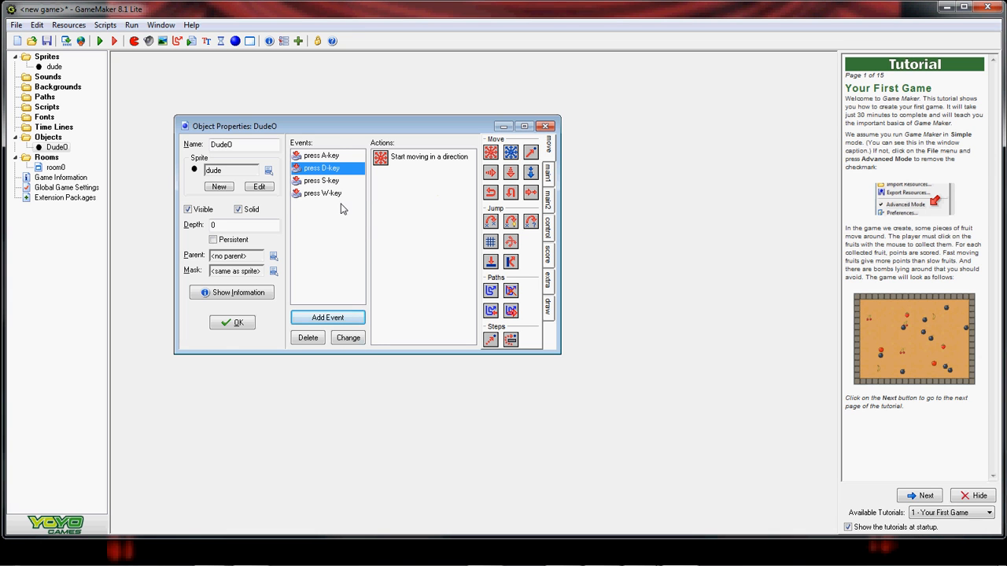
pyautogui.click(232, 324)
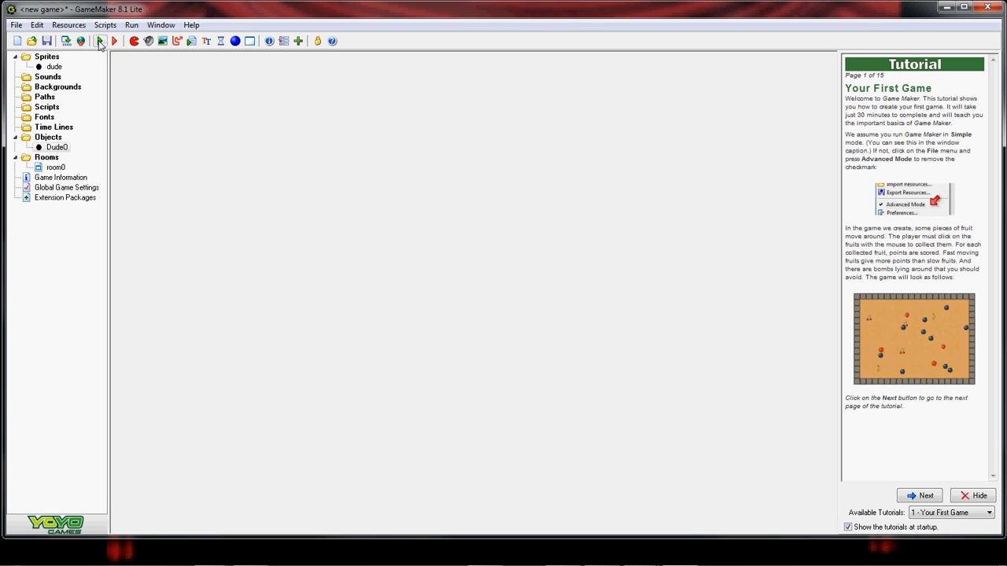
pyautogui.click(99, 42)
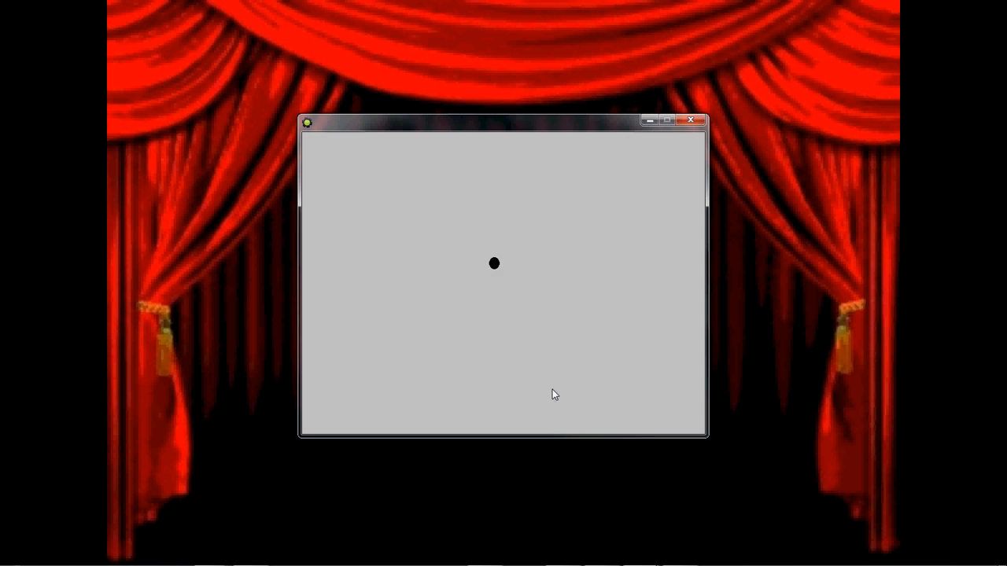
pyautogui.press('Right')
pyautogui.press('Down')
pyautogui.press('Down')
pyautogui.press('Left')
pyautogui.press('Up')
pyautogui.press('Up')
pyautogui.press('Left')
pyautogui.press('Right')
pyautogui.press('Left')
pyautogui.press('Down')
pyautogui.press('Right')
pyautogui.press('Up')
pyautogui.press('Left')
pyautogui.press('Right')
pyautogui.press('Up')
pyautogui.press('Down')
pyautogui.press('Right')
pyautogui.press('Down')
pyautogui.press('Left')
pyautogui.press('Up')
pyautogui.click(691, 120)
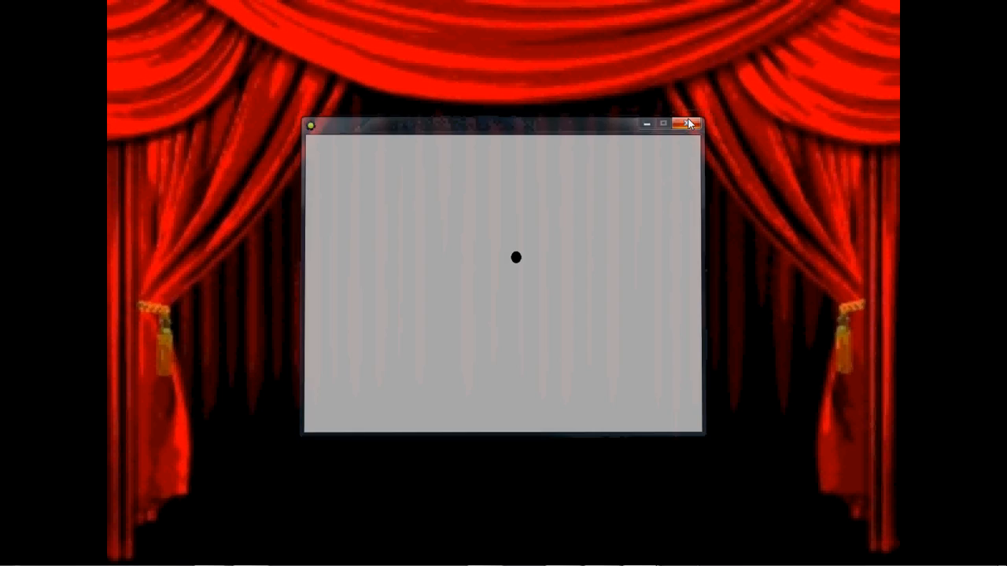
# - Reopen Dude0 and add a W key-release event whose Move Fixed action stops movement
pyautogui.doubleClick(56, 147)
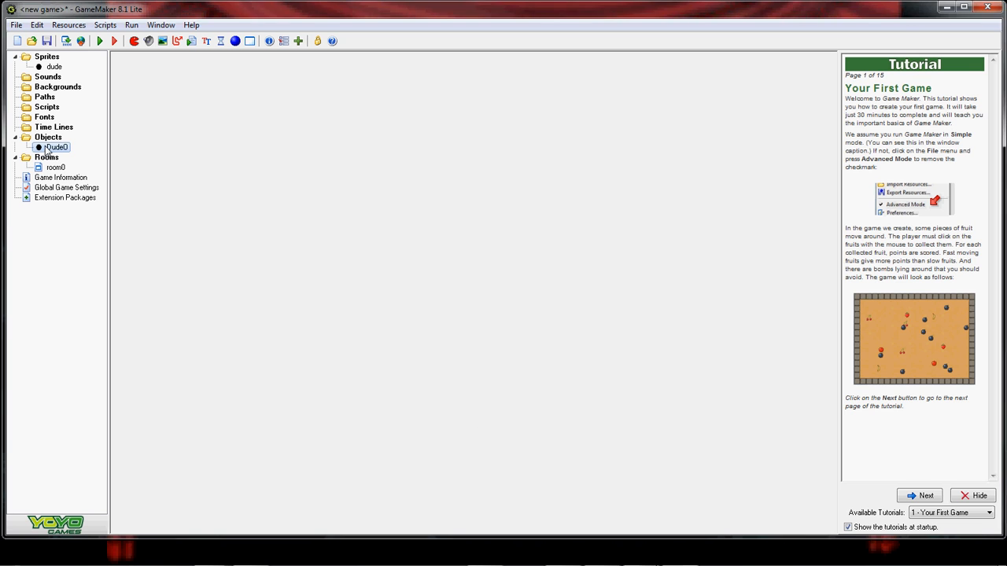
pyautogui.click(340, 334)
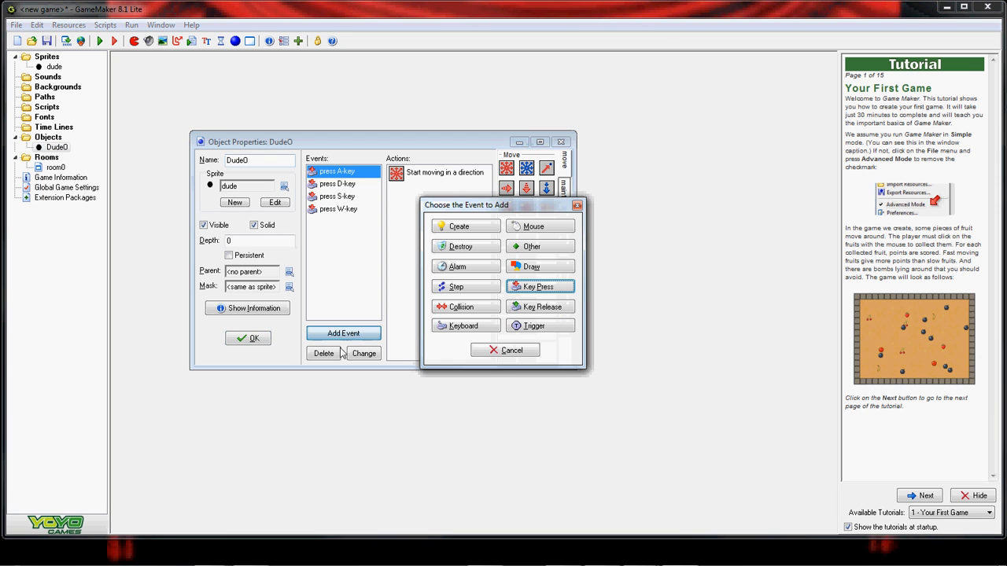
pyautogui.click(540, 309)
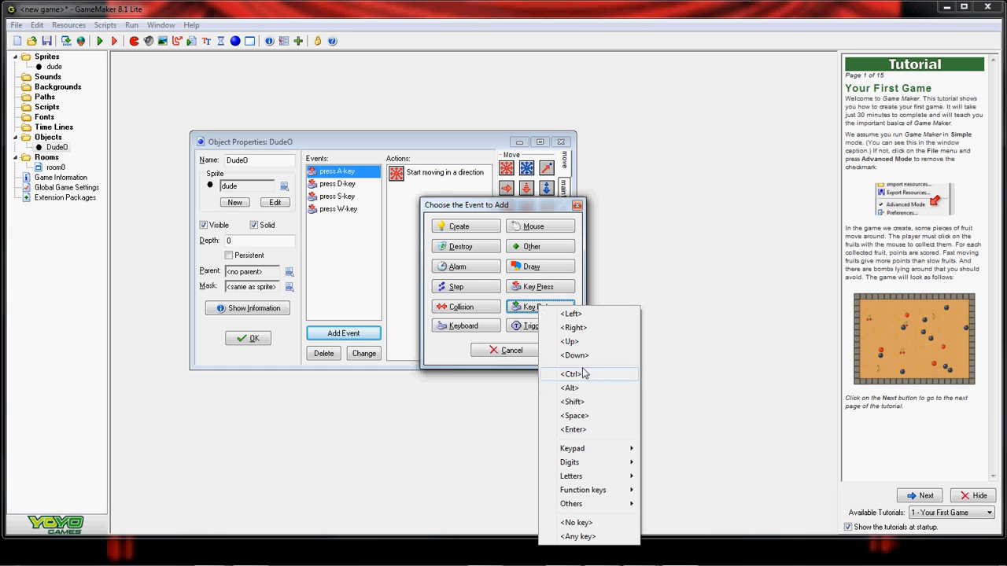
pyautogui.moveTo(599, 477)
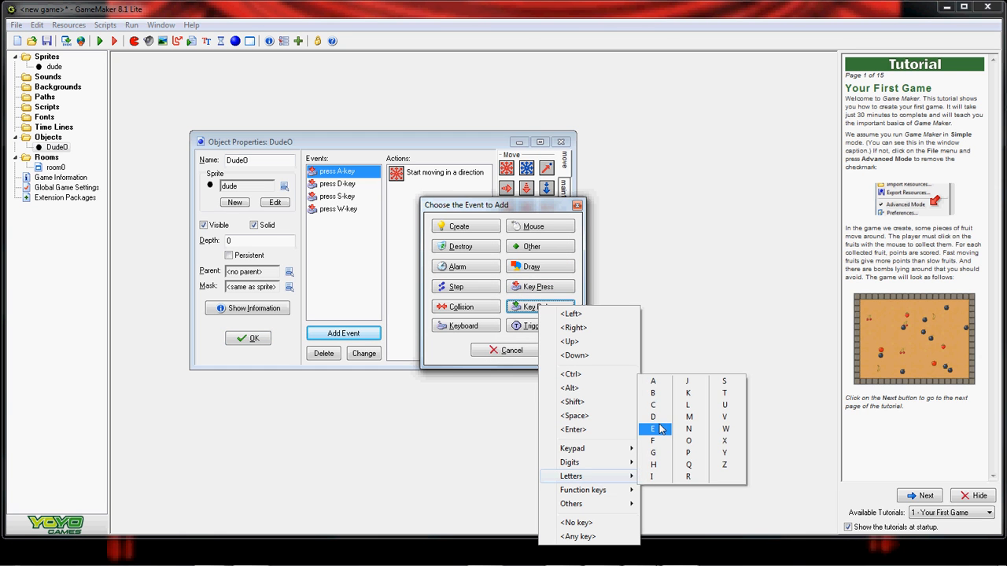
pyautogui.click(724, 429)
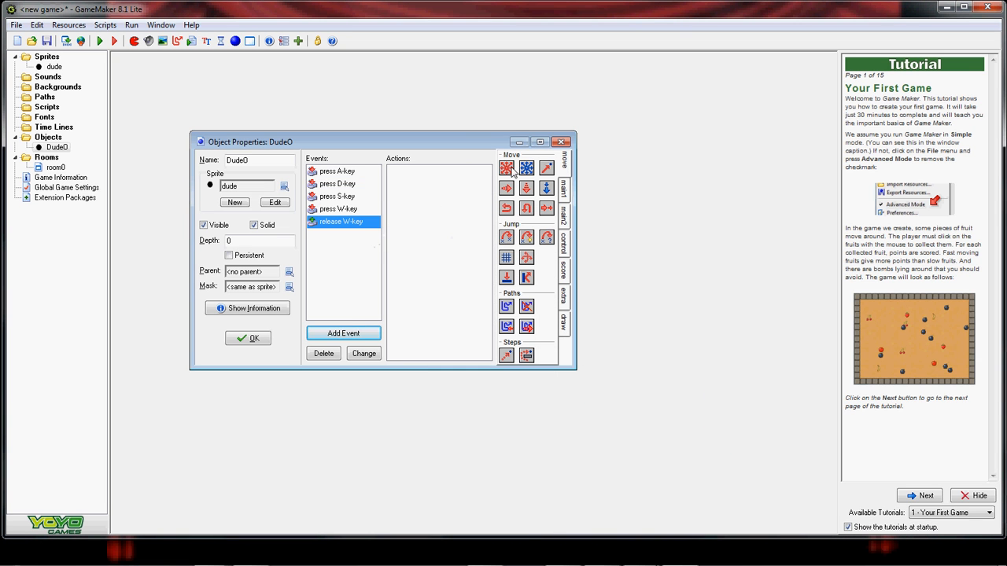
pyautogui.moveTo(506, 168); pyautogui.dragTo(425, 182)
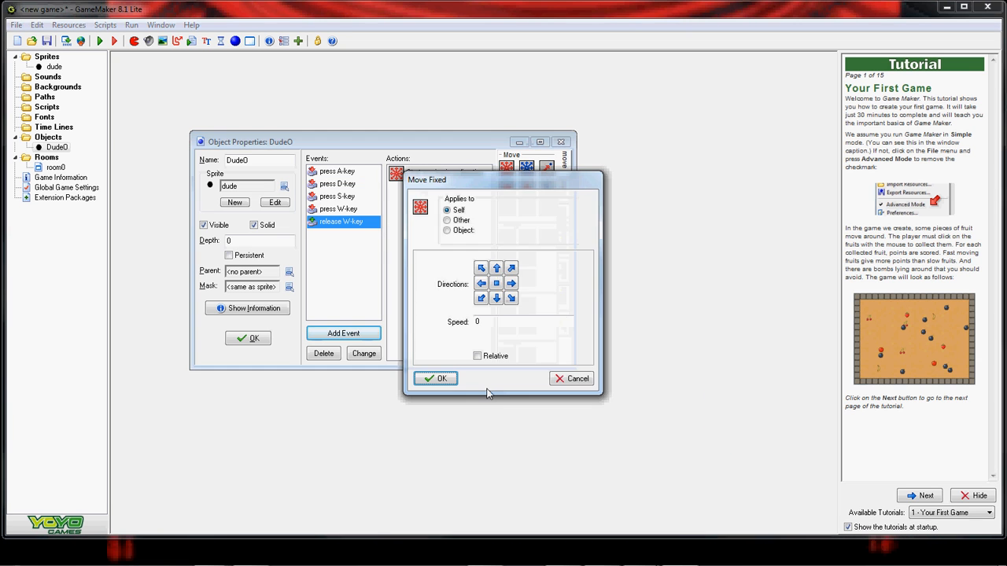
pyautogui.click(496, 284)
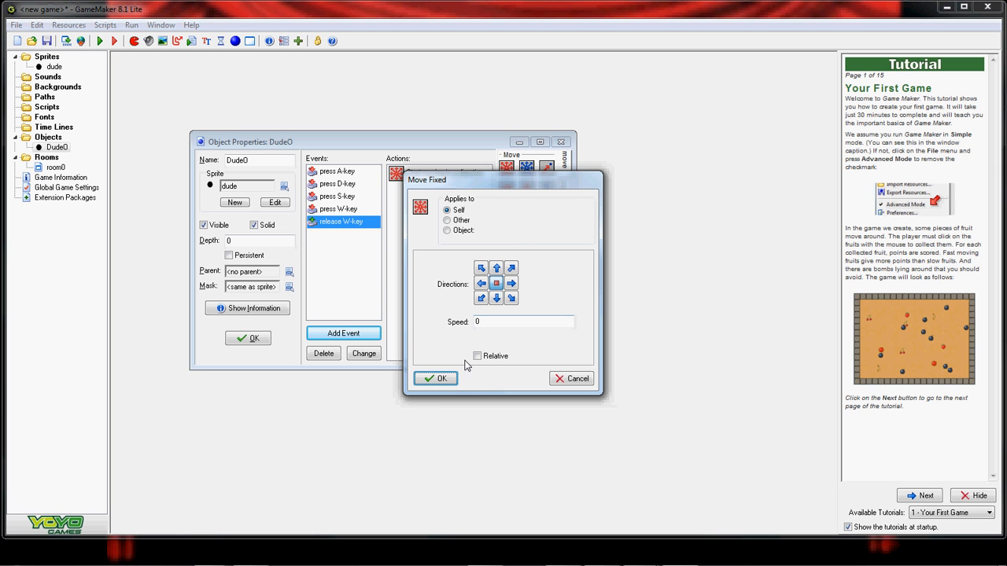
pyautogui.click(434, 379)
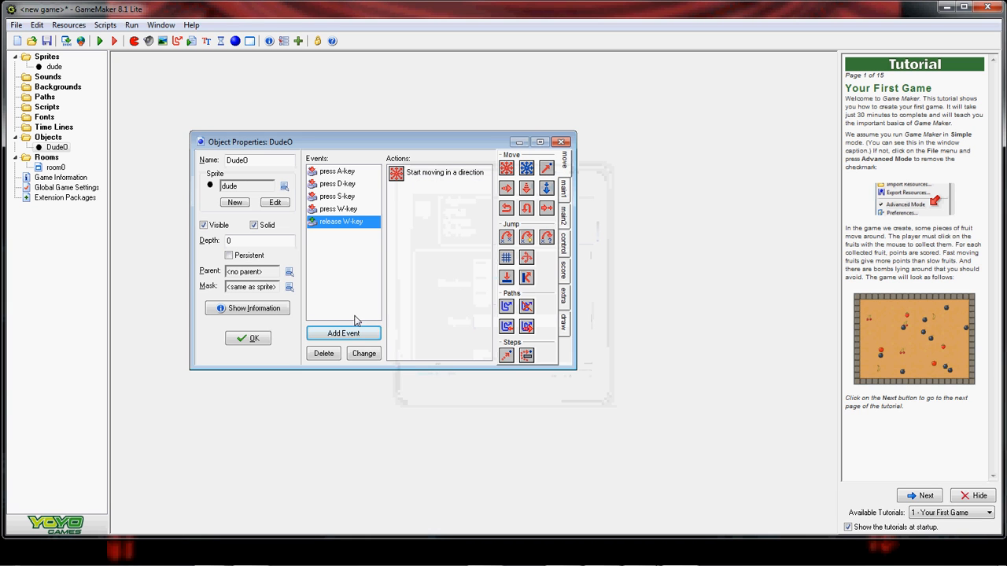
# - Add an A key-release event whose Move Fixed action stops Dude0
pyautogui.click(352, 333)
pyautogui.click(541, 307)
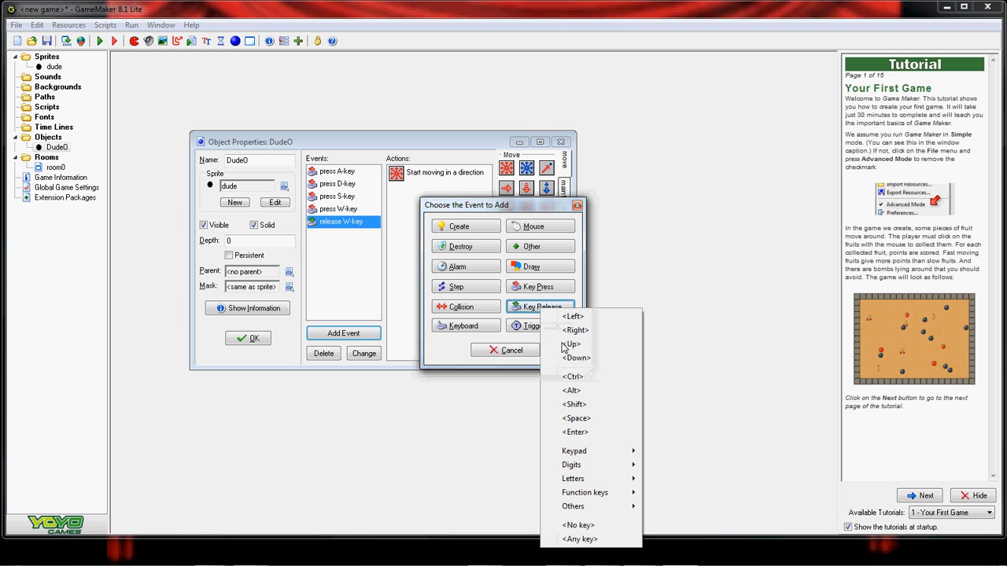
pyautogui.moveTo(617, 480)
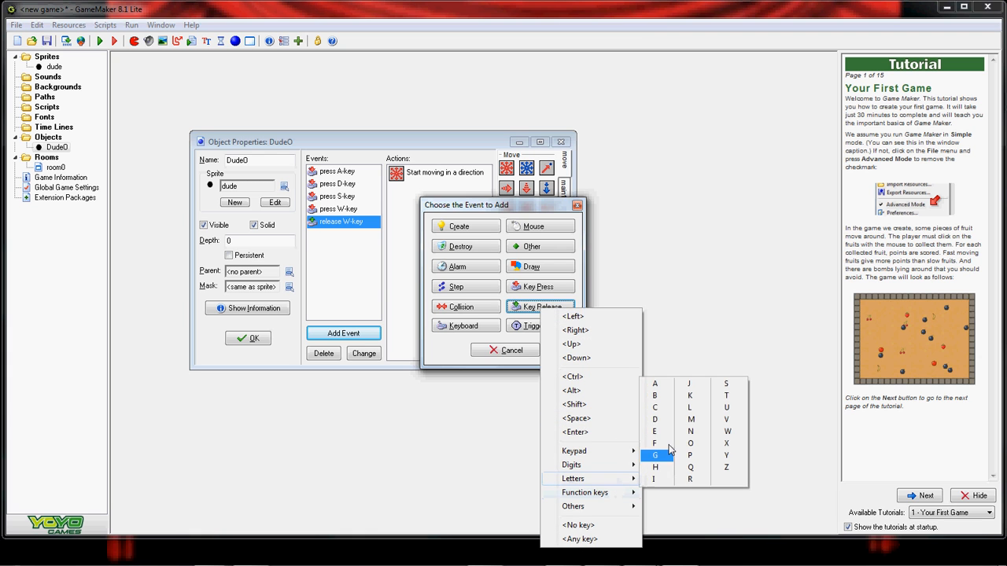
pyautogui.click(655, 384)
pyautogui.moveTo(461, 189); pyautogui.dragTo(454, 204)
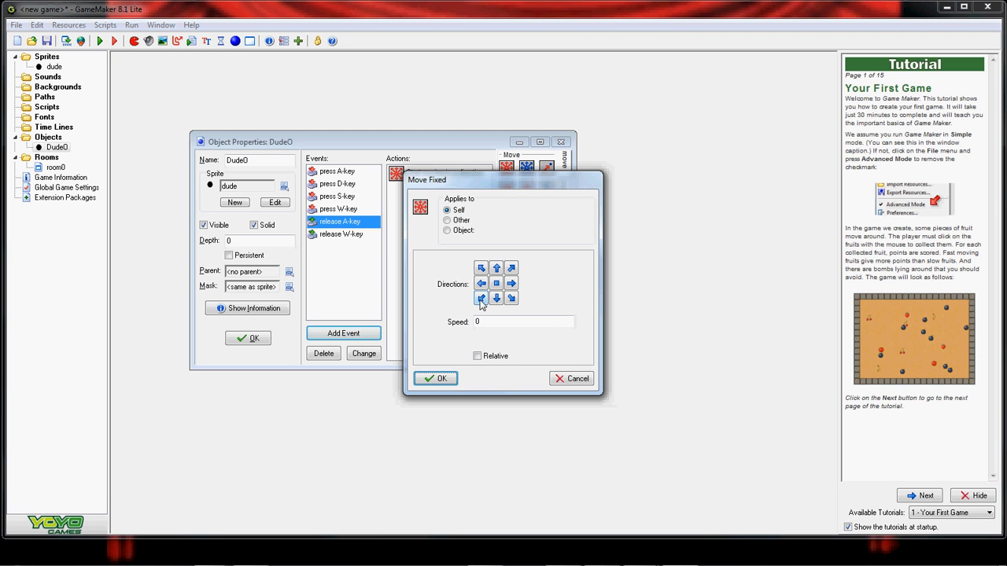
pyautogui.click(499, 287)
pyautogui.click(441, 378)
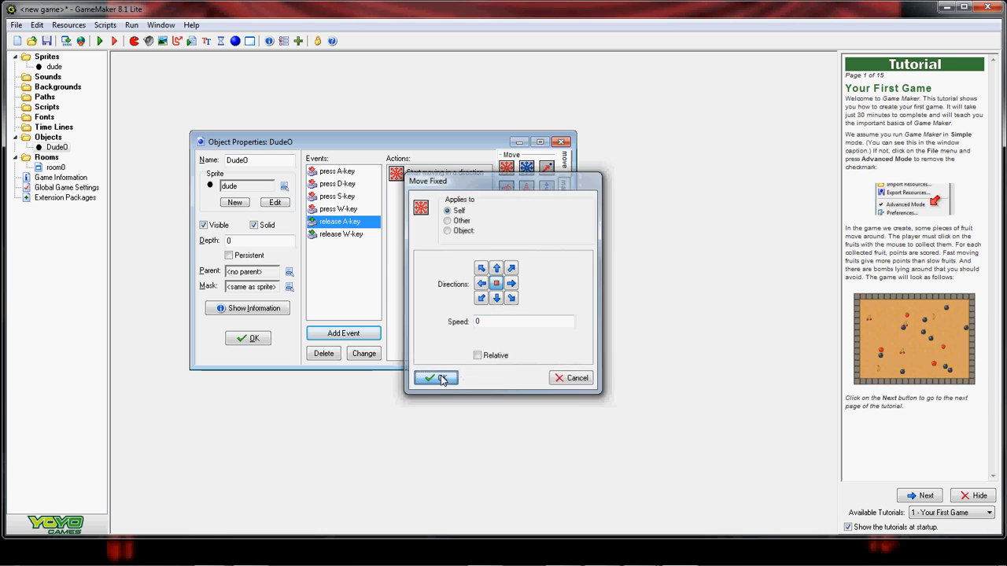
# - Add an S key-release event whose Move Fixed action stops Dude0
pyautogui.click(344, 333)
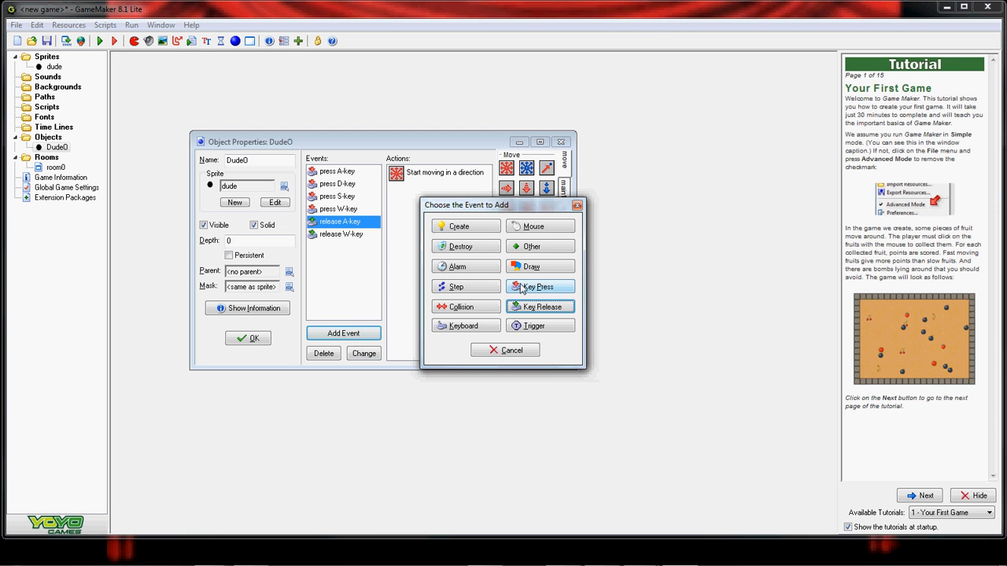
pyautogui.click(531, 307)
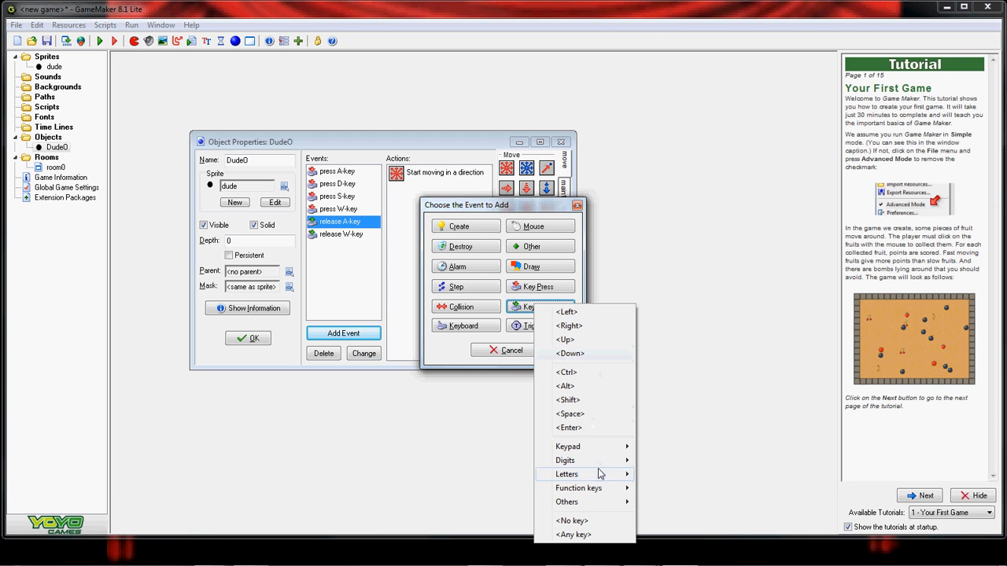
pyautogui.moveTo(604, 475)
pyautogui.click(719, 380)
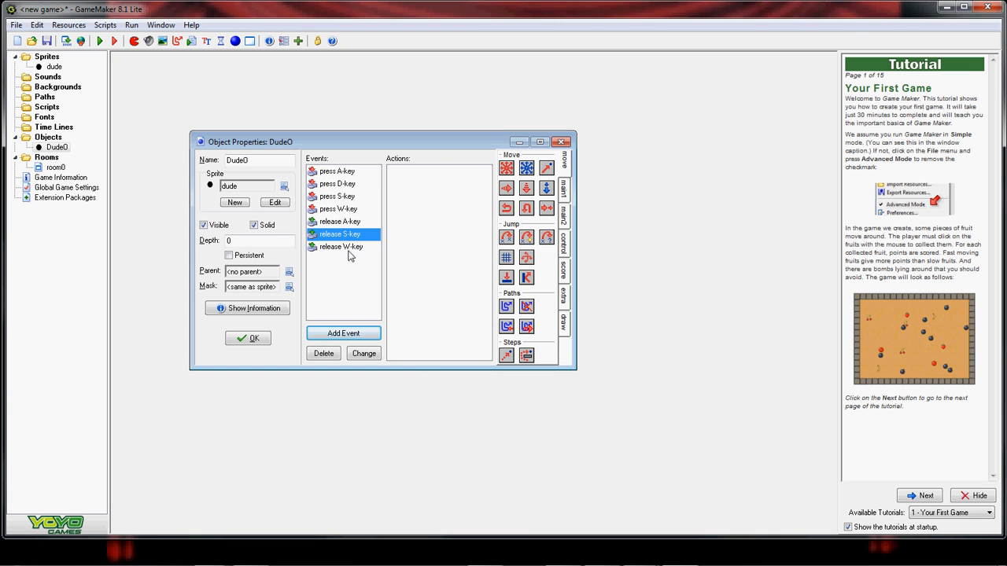
pyautogui.moveTo(507, 170); pyautogui.dragTo(429, 186)
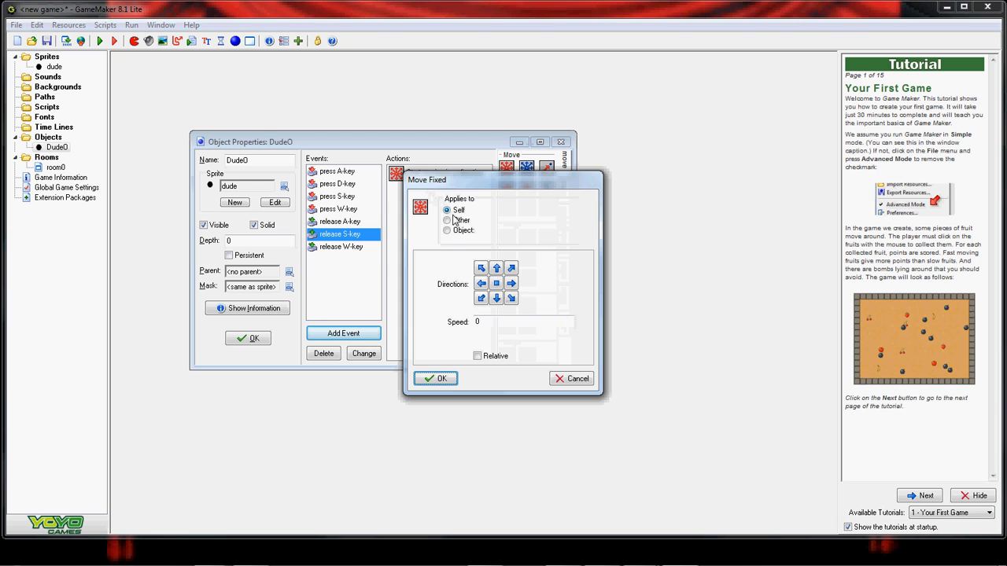
pyautogui.click(497, 284)
pyautogui.click(438, 378)
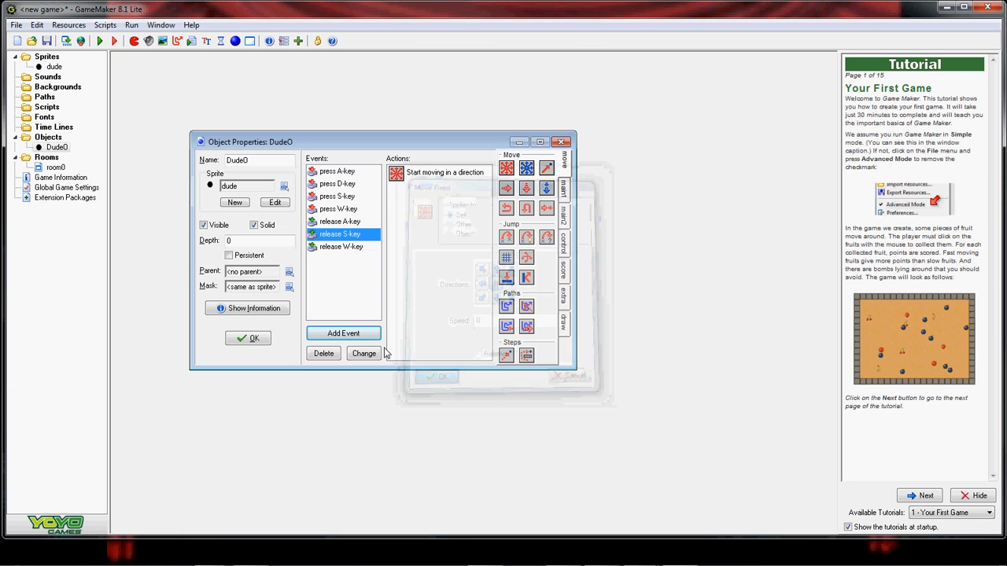
# - Add a D key-release event stopping Dude0 at speed 0, then save its properties
pyautogui.click(358, 336)
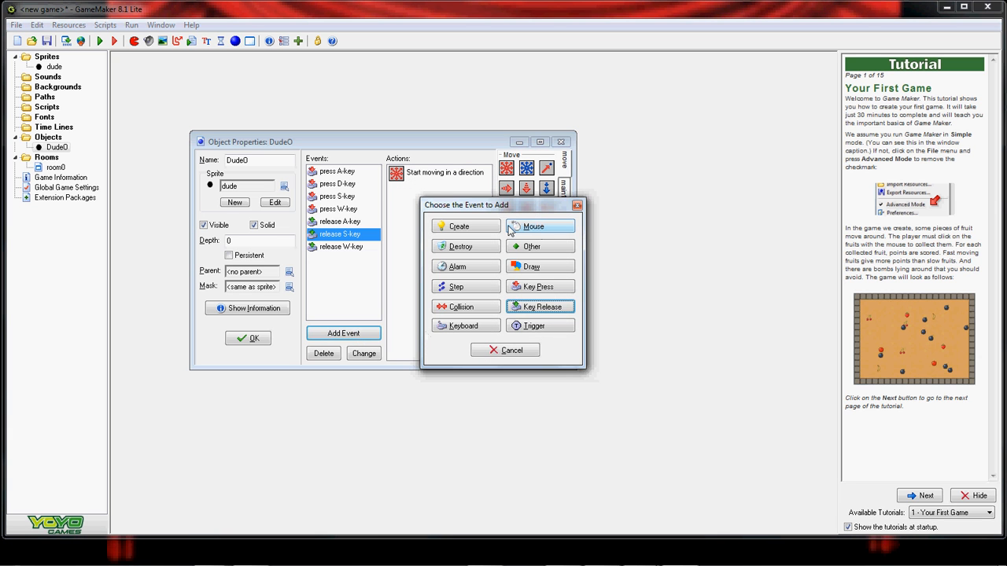
pyautogui.click(525, 309)
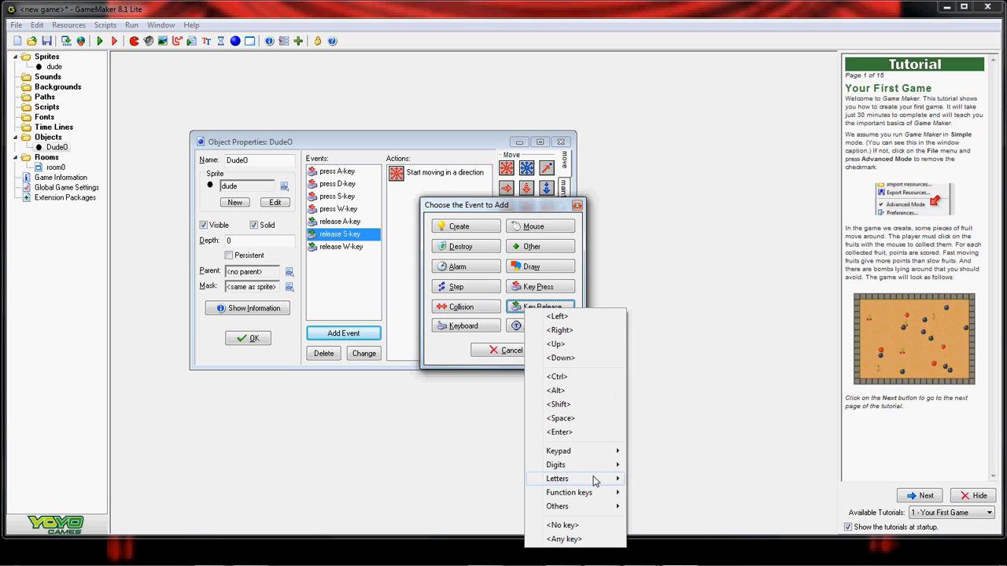
pyautogui.moveTo(596, 482)
pyautogui.click(640, 420)
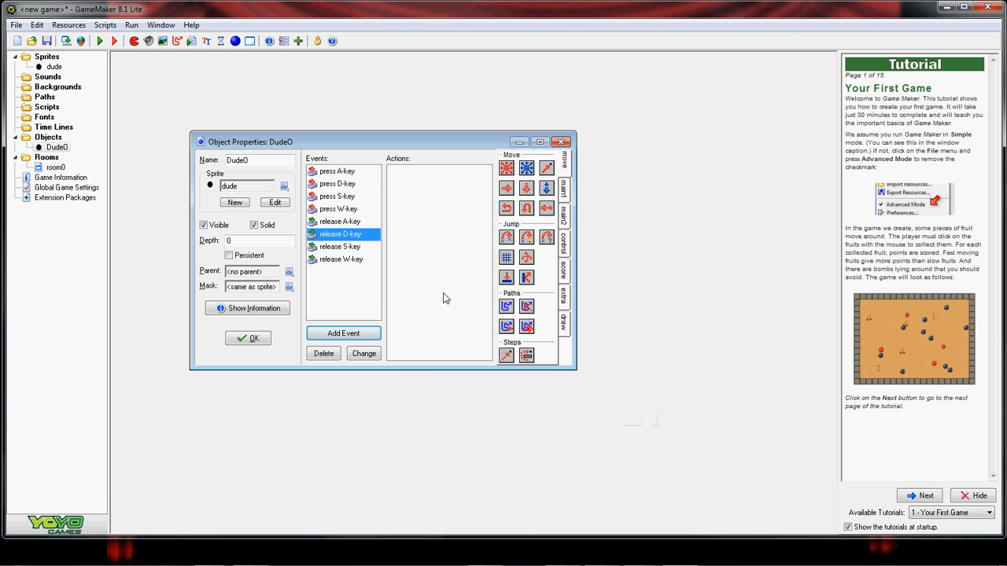
pyautogui.moveTo(507, 172); pyautogui.dragTo(433, 189)
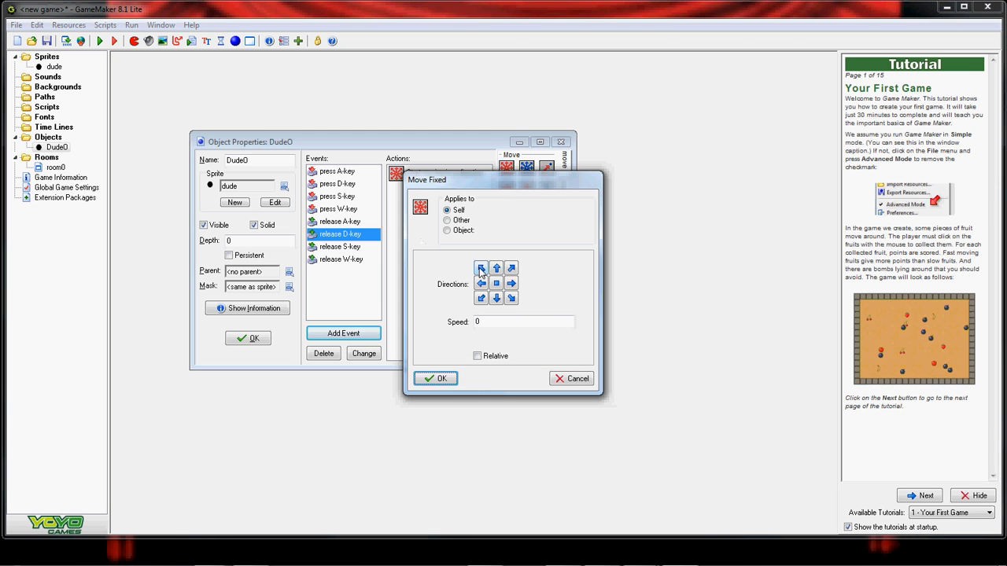
pyautogui.click(436, 378)
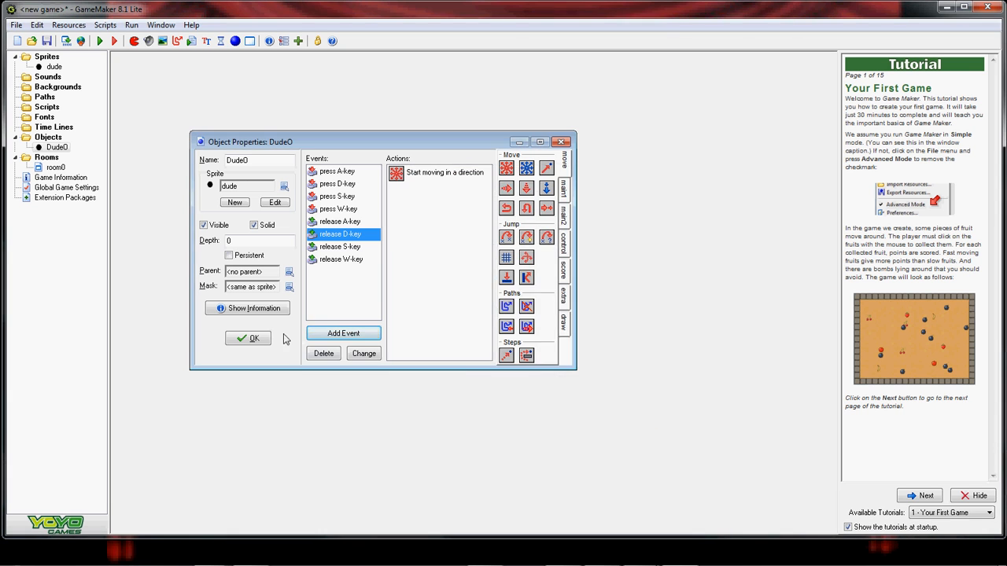
pyautogui.click(250, 338)
# - Run the game and steer the black dot left, right, down and up
pyautogui.click(100, 41)
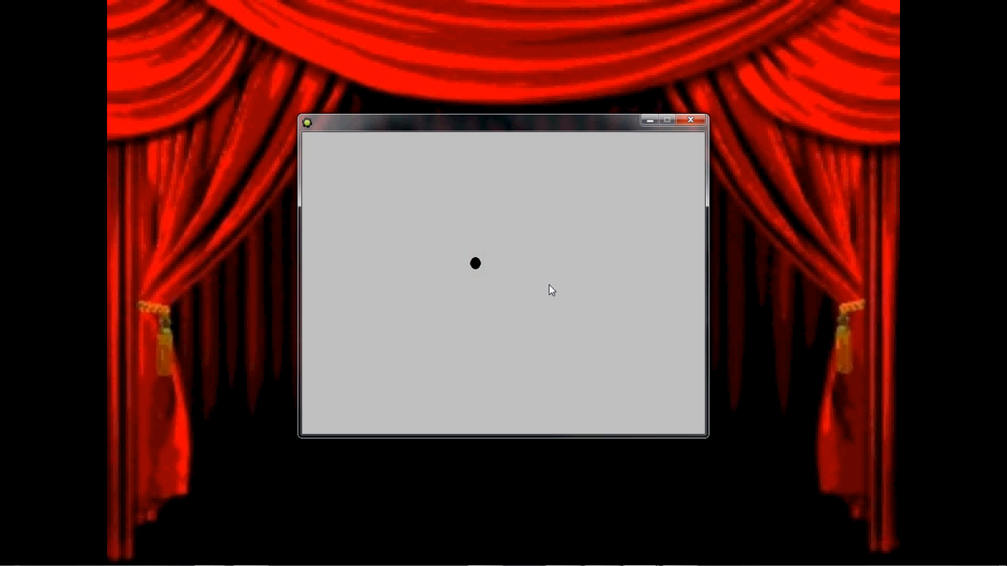
pyautogui.press('Left')
pyautogui.press('Right')
pyautogui.press('Down')
pyautogui.press('Down')
pyautogui.press('Up')
pyautogui.press('Down')
pyautogui.press('Left')
pyautogui.press('Down')
# - Close the running game and reopen room0 in the room editor
pyautogui.click(687, 121)
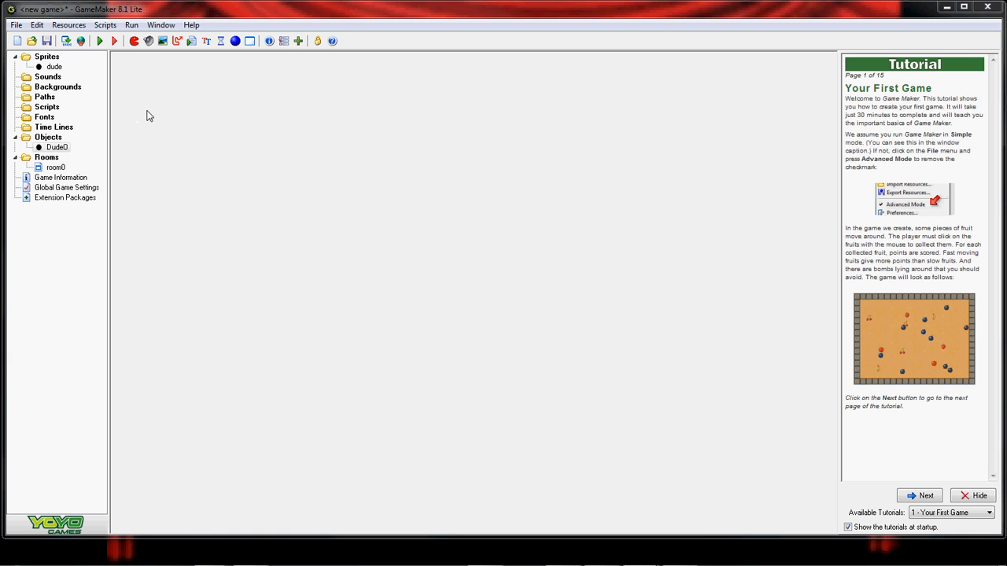
pyautogui.doubleClick(55, 166)
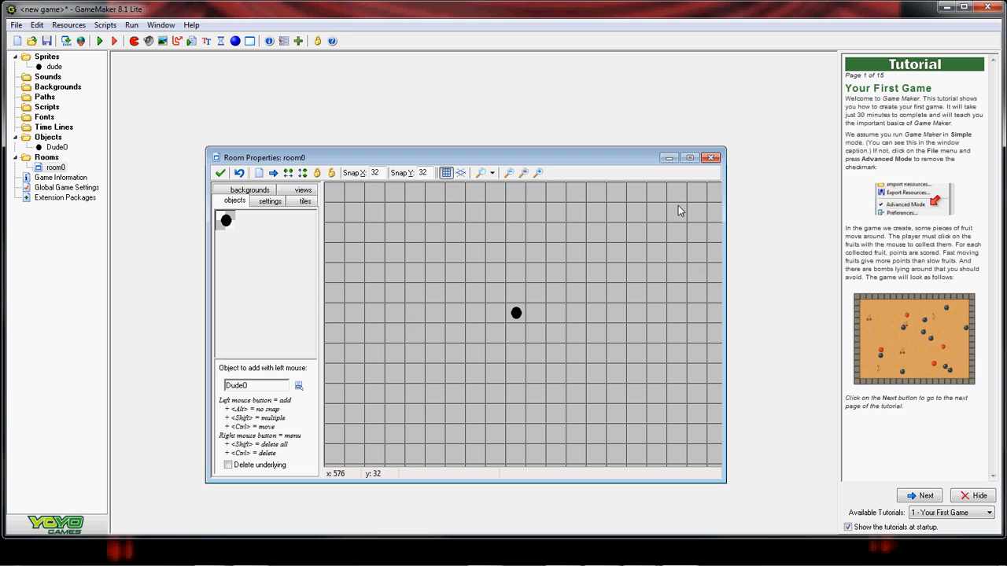
# - Create a new sprite in the Sprites group and name it wall
pyautogui.doubleClick(48, 59)
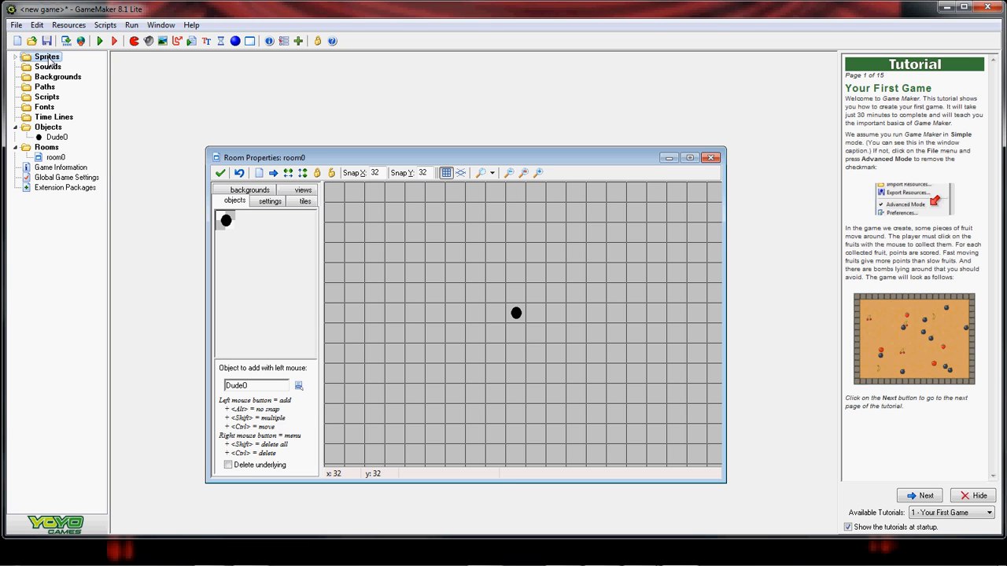
pyautogui.rightClick(48, 59)
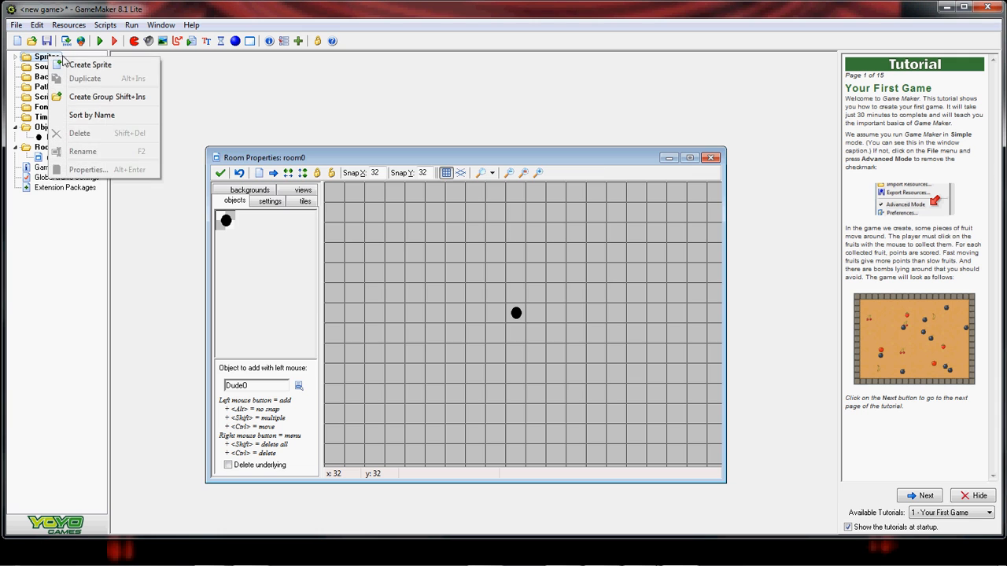
pyautogui.click(82, 64)
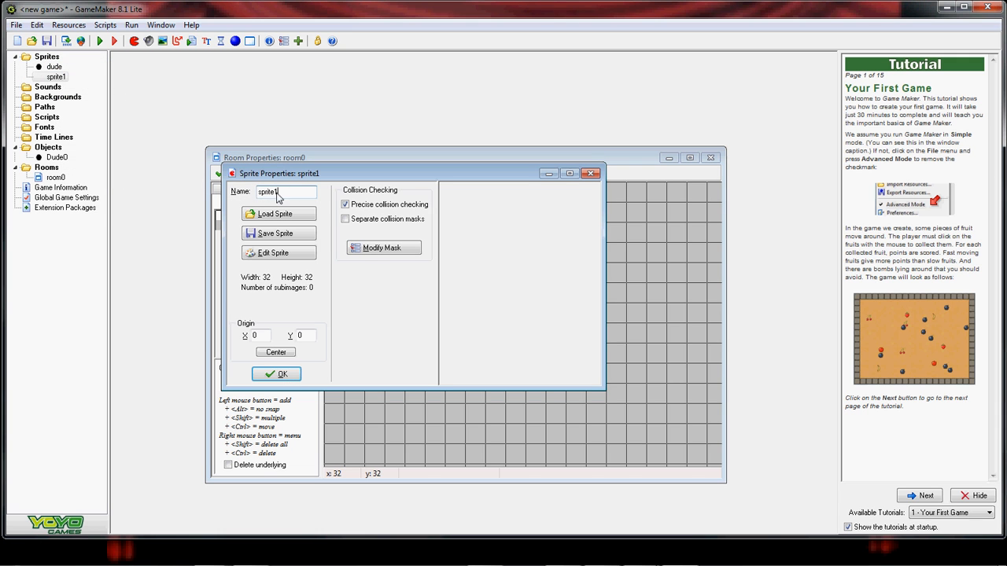
pyautogui.press('BackSpace')
pyautogui.press('BackSpace')
pyautogui.press('BackSpace')
pyautogui.press('BackSpace')
pyautogui.press('BackSpace')
pyautogui.press('BackSpace')
pyautogui.write('wall')
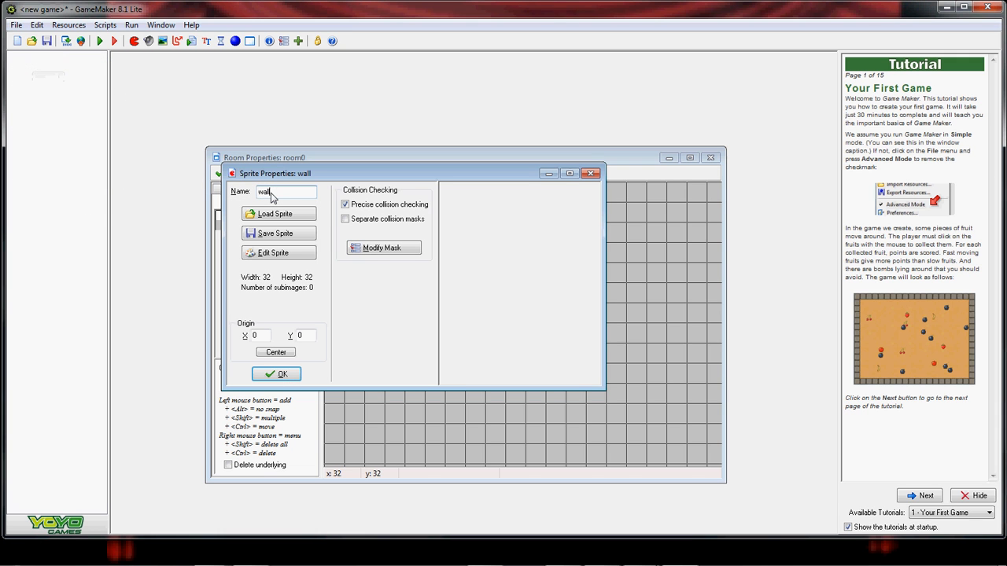
# - Give the wall sprite a new 32×32 image flood-filled solid black and confirm it
pyautogui.click(289, 253)
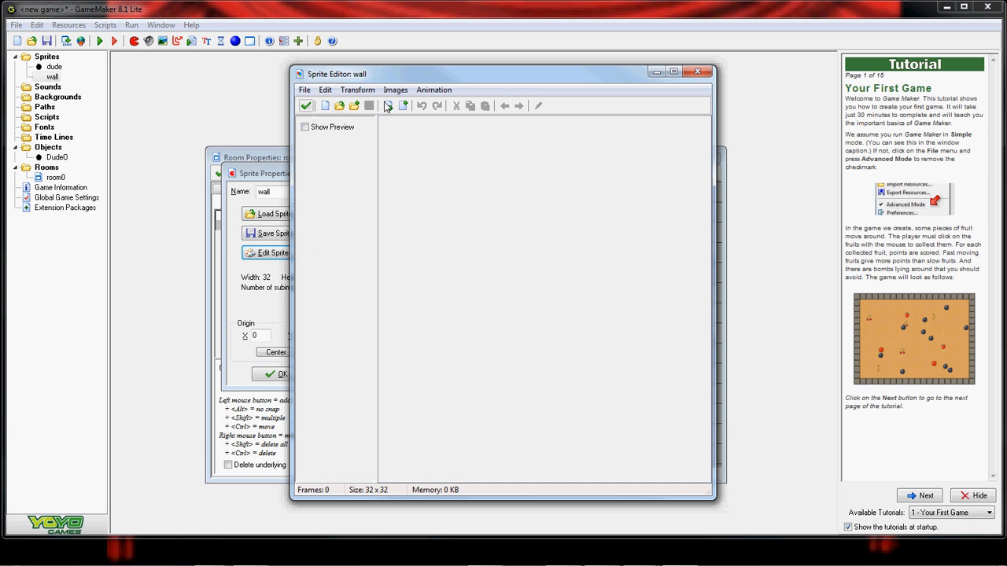
pyautogui.click(331, 107)
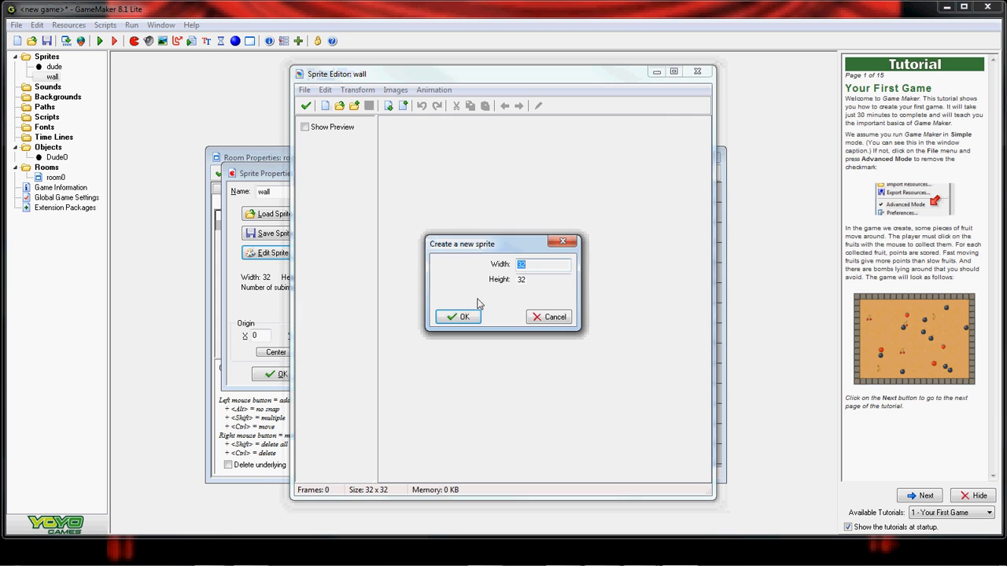
pyautogui.click(461, 316)
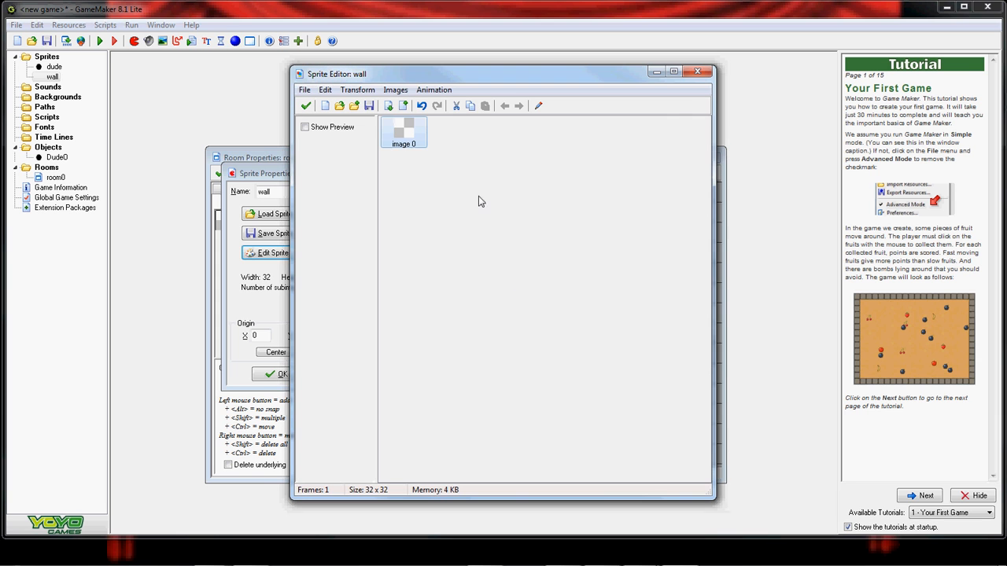
pyautogui.doubleClick(404, 133)
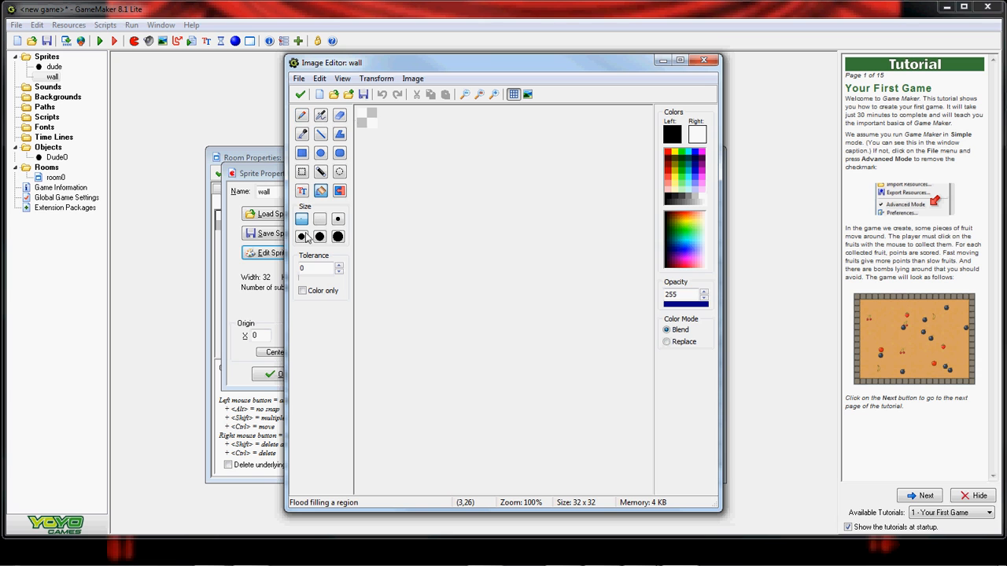
pyautogui.click(366, 122)
pyautogui.click(300, 95)
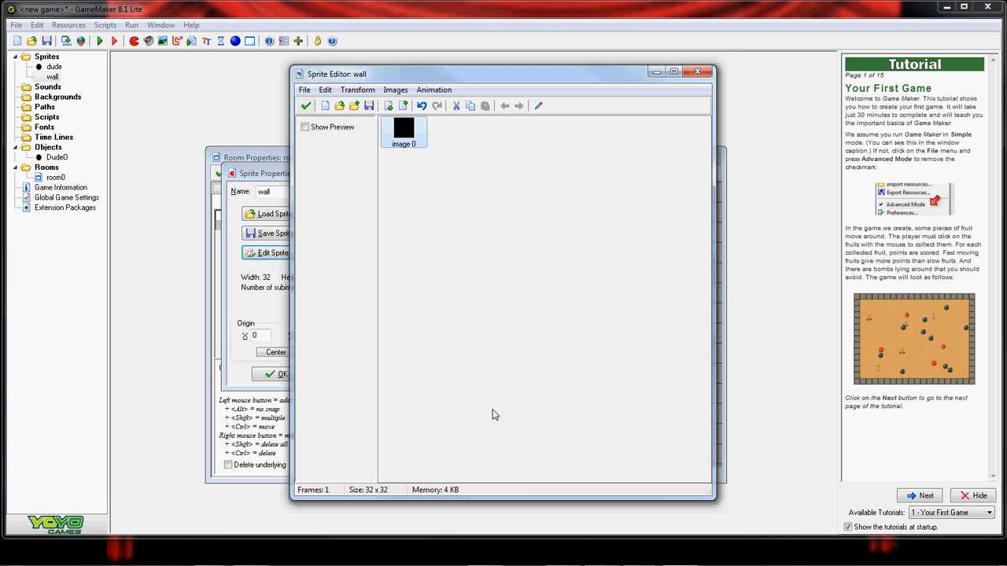
pyautogui.click(306, 105)
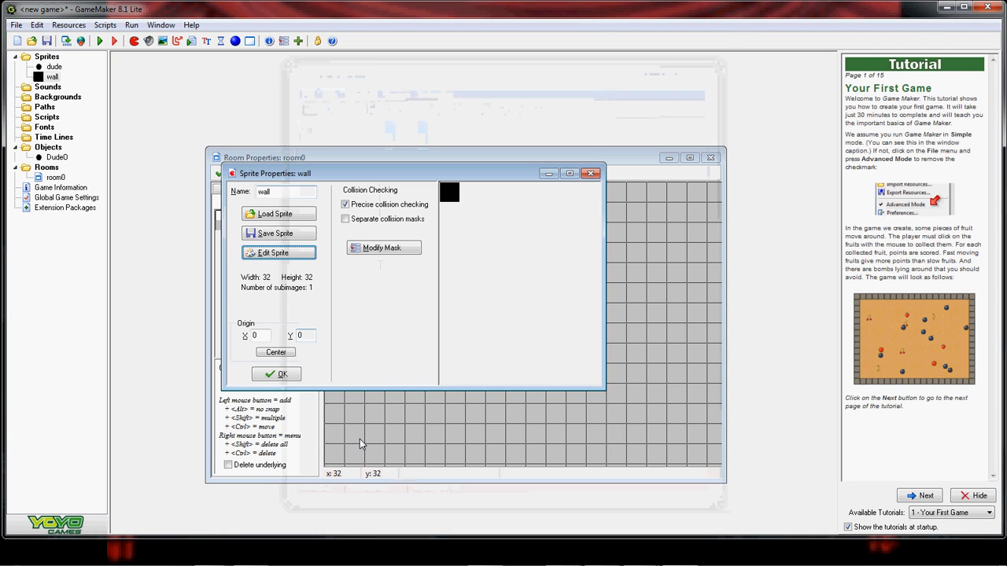
pyautogui.click(266, 376)
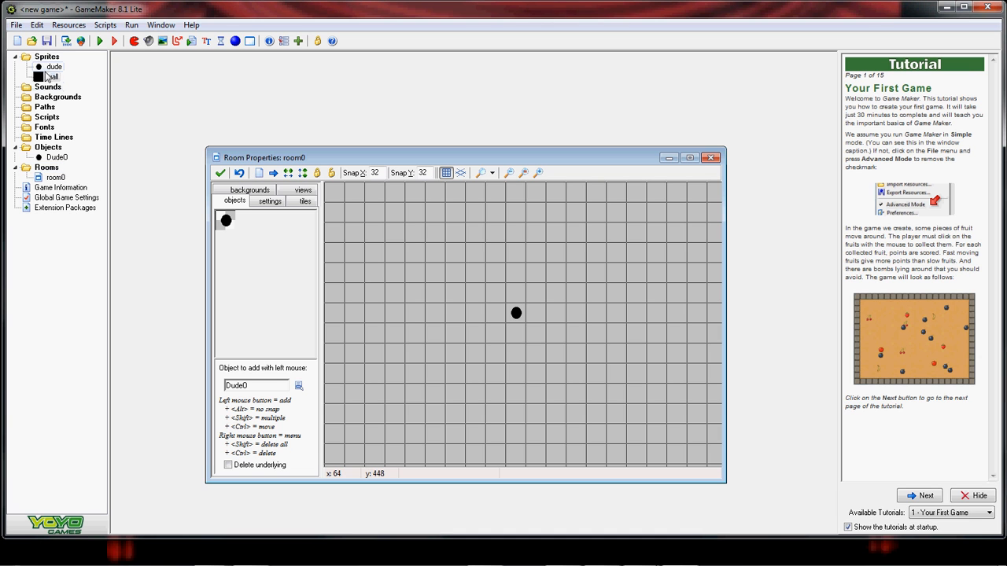
# - Create object wall0 using the wall sprite, with Solid ticked
pyautogui.doubleClick(48, 147)
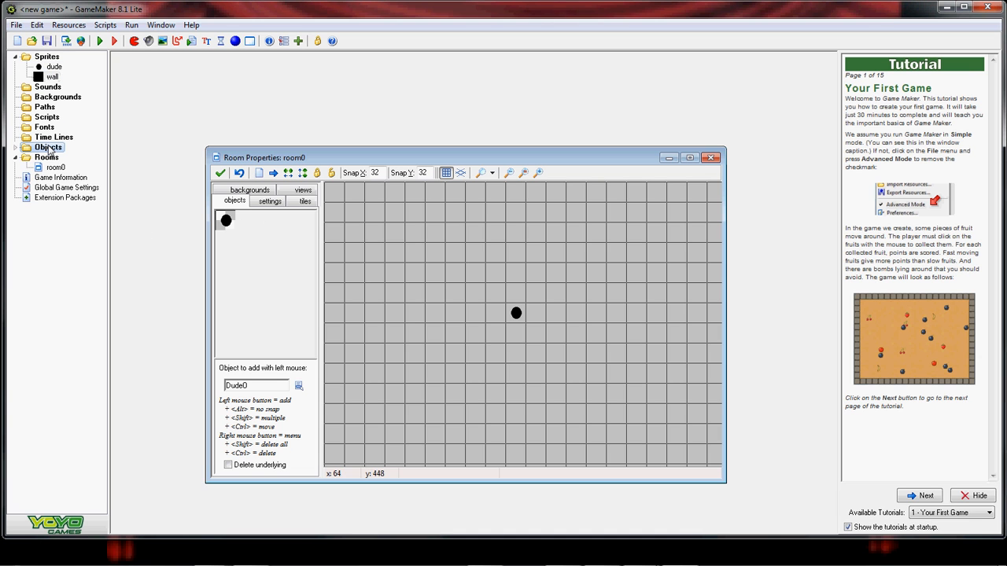
pyautogui.doubleClick(48, 147)
pyautogui.rightClick(48, 147)
pyautogui.click(86, 153)
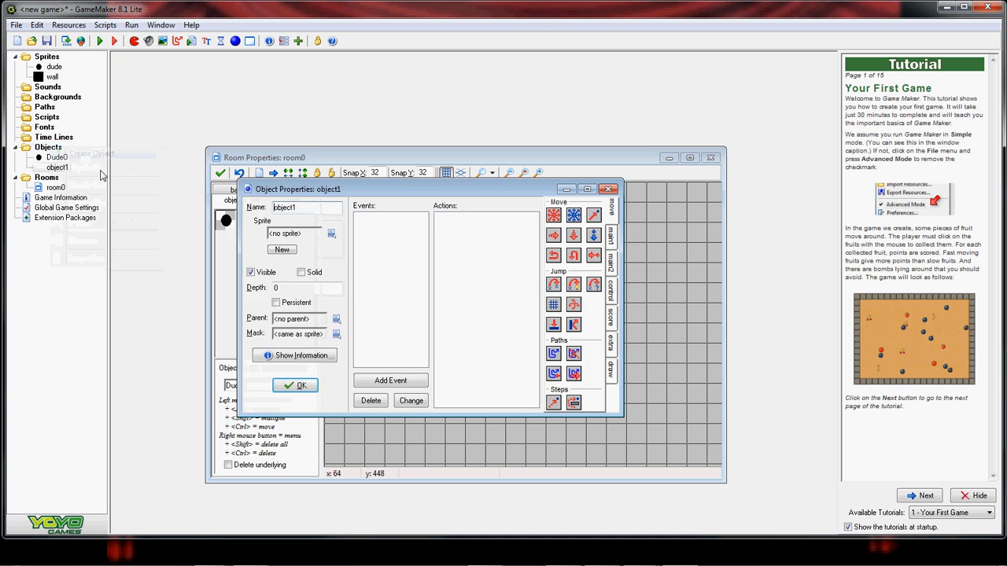
pyautogui.press('BackSpace')
pyautogui.press('BackSpace')
pyautogui.press('BackSpace')
pyautogui.press('BackSpace')
pyautogui.press('BackSpace')
pyautogui.press('BackSpace')
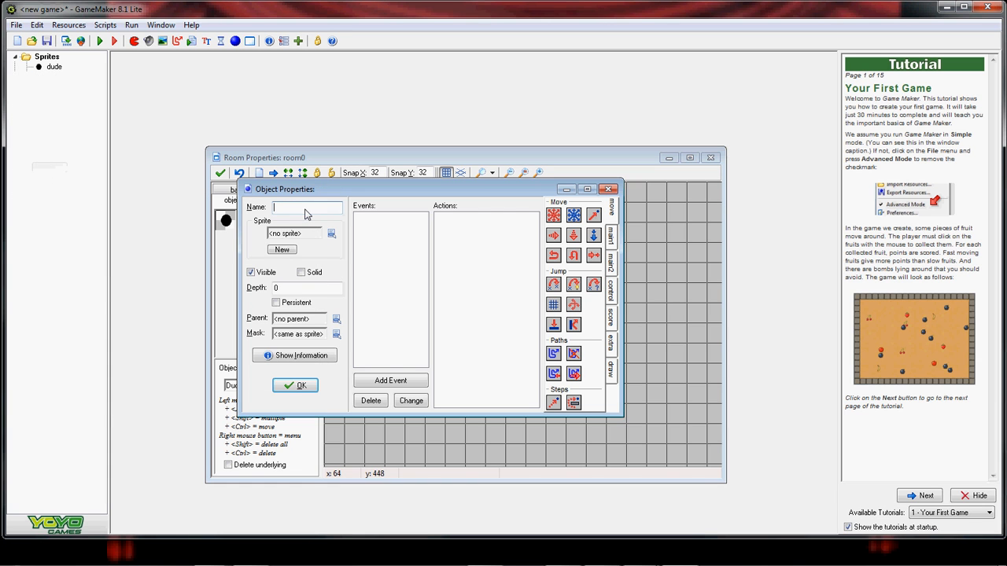
pyautogui.write('wall0')
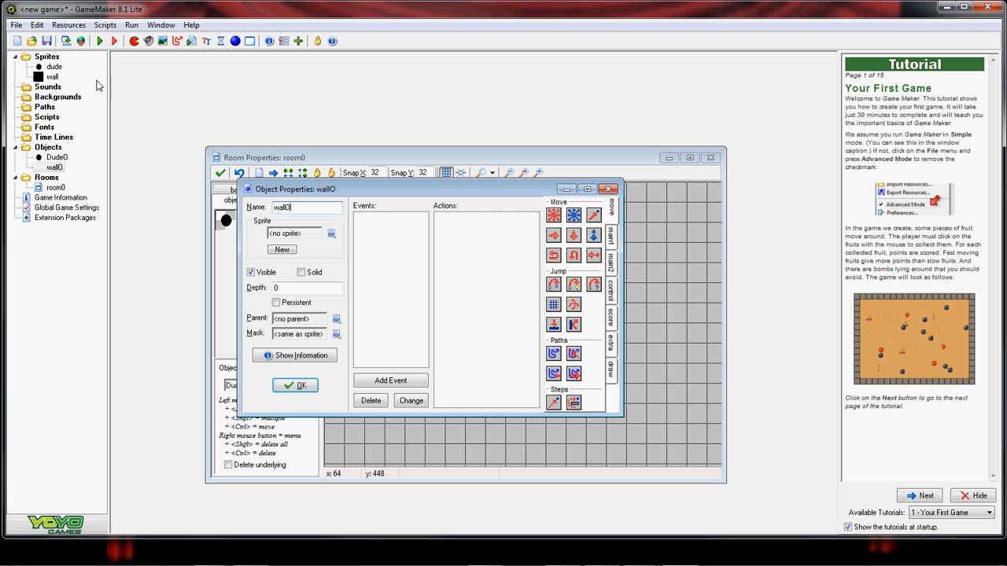
pyautogui.click(331, 234)
pyautogui.click(354, 270)
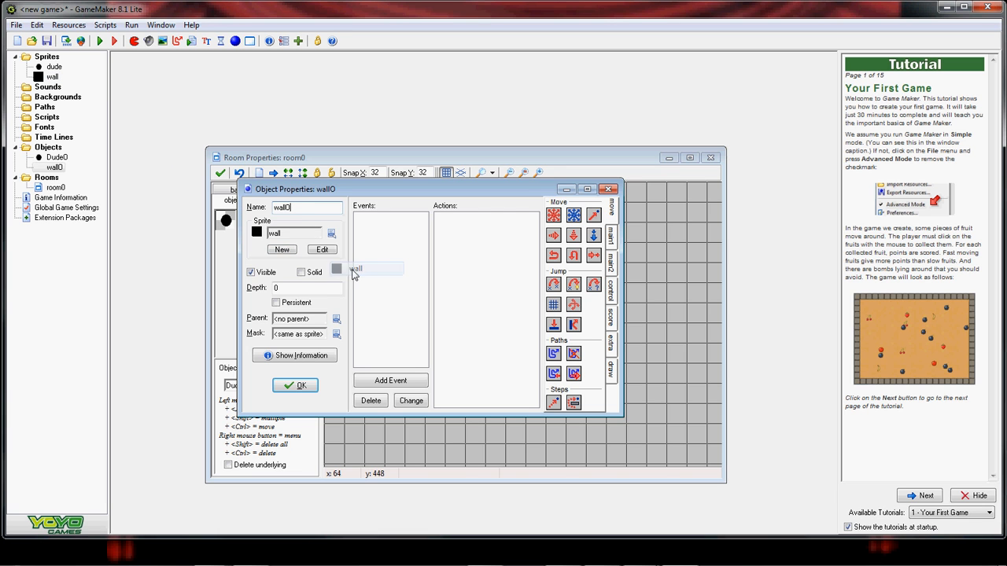
pyautogui.click(301, 273)
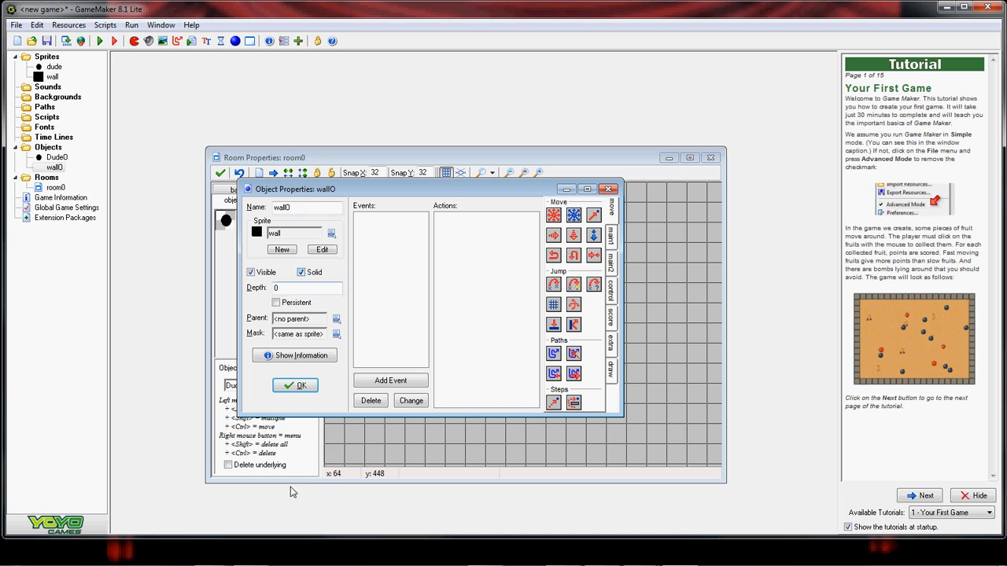
pyautogui.click(295, 387)
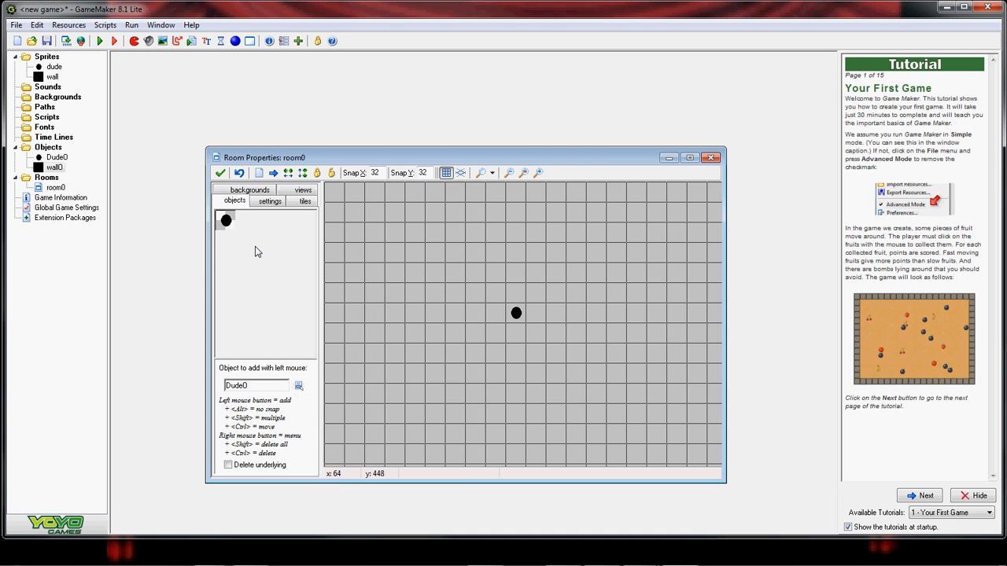
# - Select wall0 and paint wall blocks down room0's left edge
pyautogui.click(226, 221)
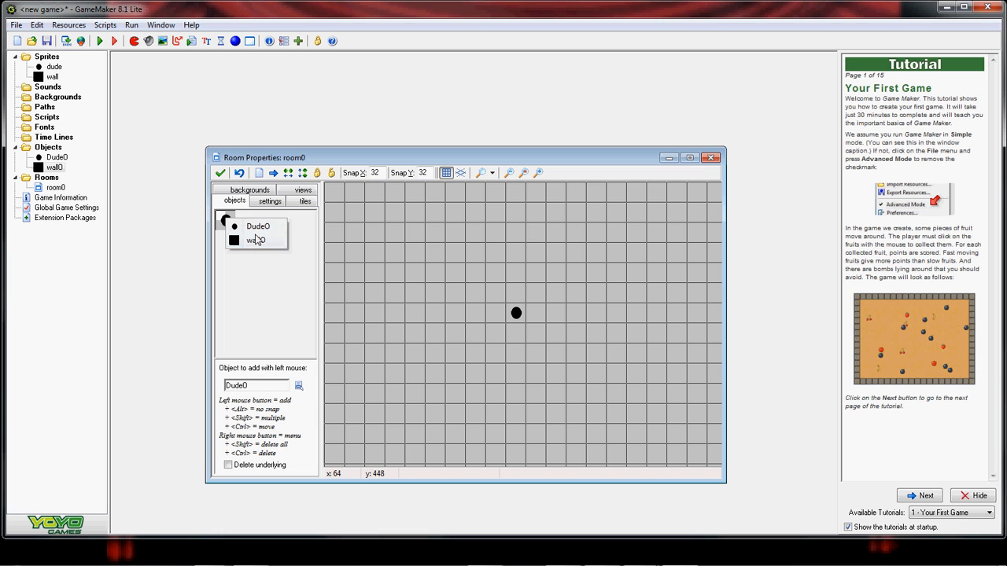
pyautogui.click(255, 241)
pyautogui.keyDown('shift'); pyautogui.moveTo(339, 199); pyautogui.dragTo(332, 281); pyautogui.keyUp('shift')
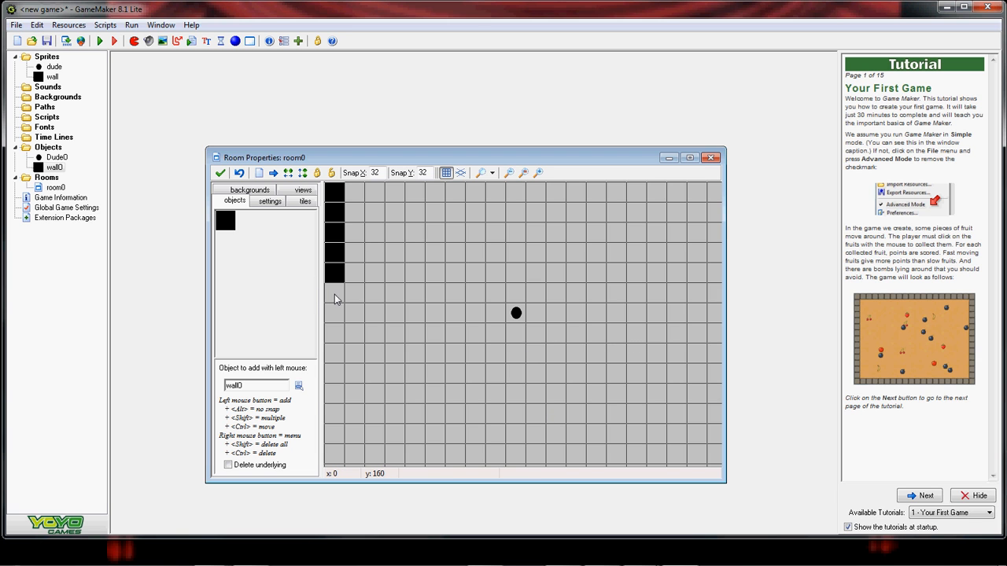
pyautogui.moveTo(334, 294)
pyautogui.keyDown('shift'); pyautogui.mouseDown()
pyautogui.moveTo(333, 455)
pyautogui.moveTo(474, 468)
pyautogui.moveTo(582, 412)
pyautogui.moveTo(602, 438)
pyautogui.mouseUp(); pyautogui.keyUp('shift')
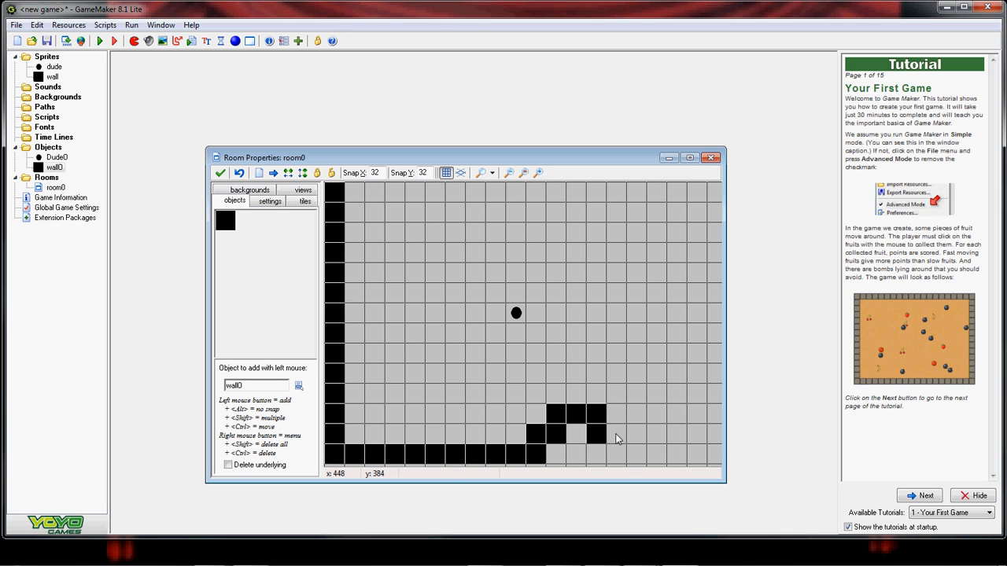
# - Delete six stray wall blocks, then fill the bottom and top rows with wall0
pyautogui.keyDown('shift'); pyautogui.rightClick(603, 427); pyautogui.keyUp('shift')
pyautogui.keyDown('shift'); pyautogui.rightClick(595, 417); pyautogui.keyUp('shift')
pyautogui.keyDown('shift'); pyautogui.rightClick(582, 417); pyautogui.keyUp('shift')
pyautogui.keyDown('shift'); pyautogui.rightClick(555, 411); pyautogui.keyUp('shift')
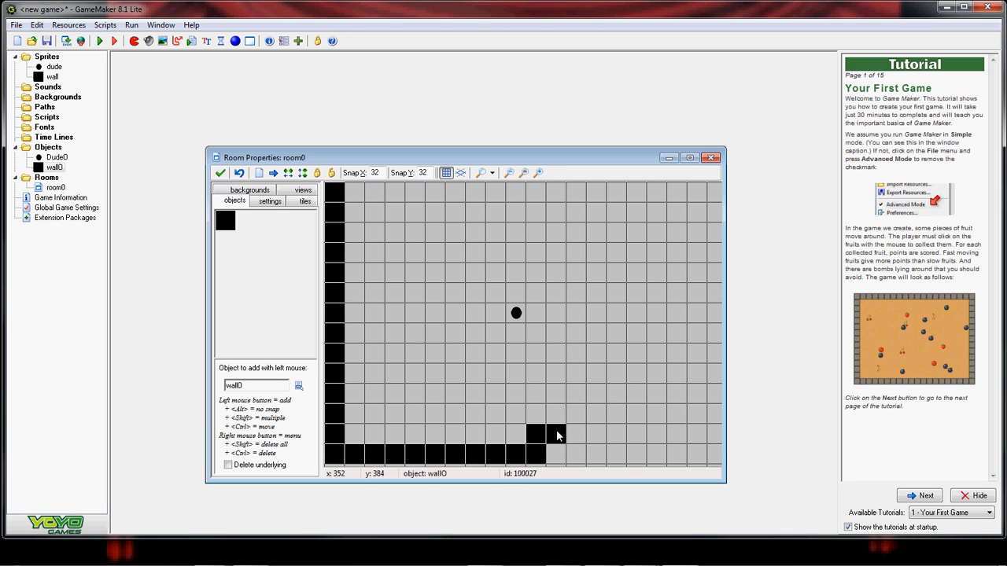
pyautogui.keyDown('shift'); pyautogui.rightClick(558, 432); pyautogui.keyUp('shift')
pyautogui.keyDown('shift'); pyautogui.rightClick(542, 438); pyautogui.keyUp('shift')
pyautogui.moveTo(551, 457)
pyautogui.keyDown('shift'); pyautogui.mouseDown()
pyautogui.moveTo(712, 455)
pyautogui.moveTo(714, 192)
pyautogui.mouseUp(); pyautogui.keyUp('shift')
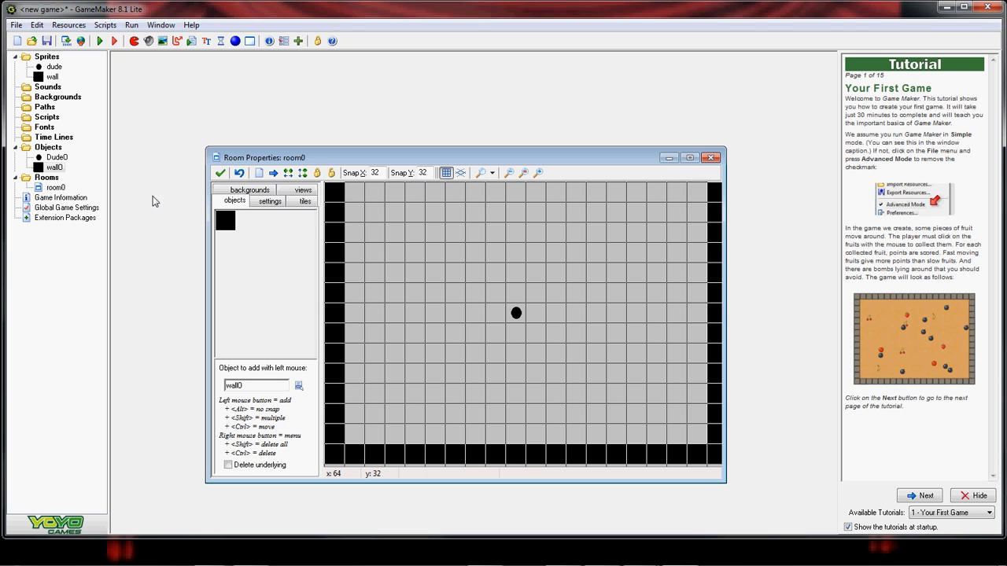
pyautogui.keyDown('shift'); pyautogui.moveTo(359, 195); pyautogui.dragTo(699, 187); pyautogui.keyUp('shift')
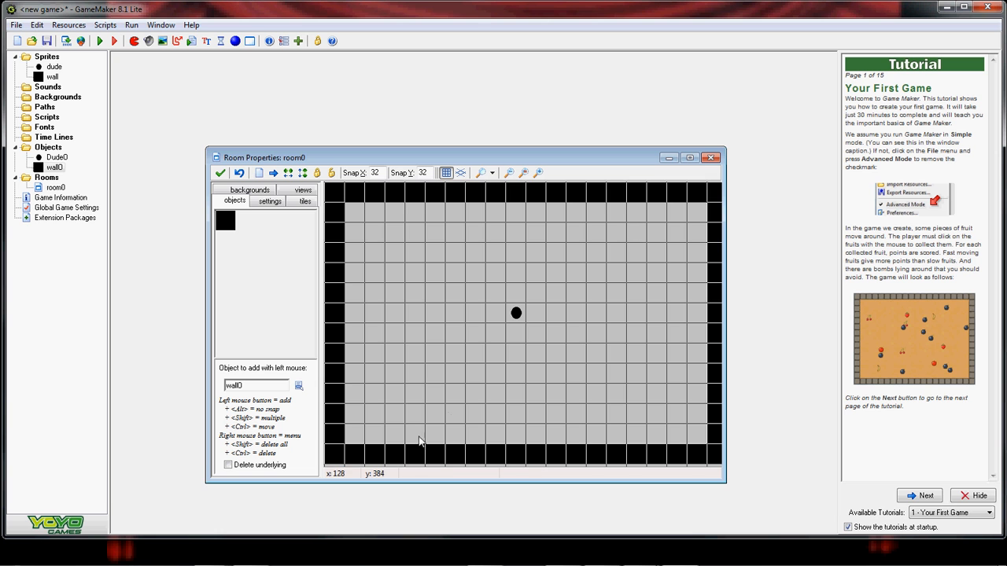
pyautogui.click(220, 172)
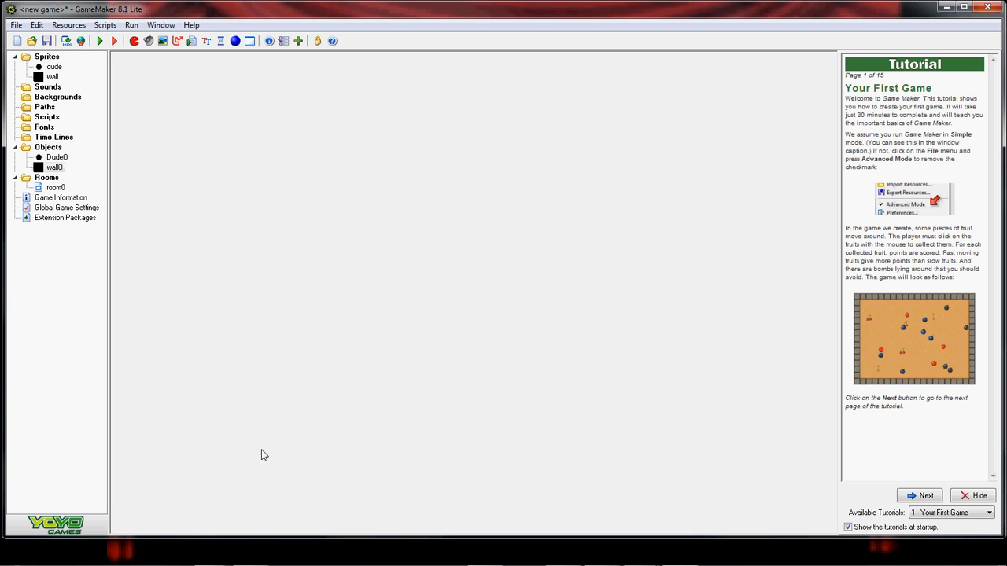
pyautogui.click(100, 41)
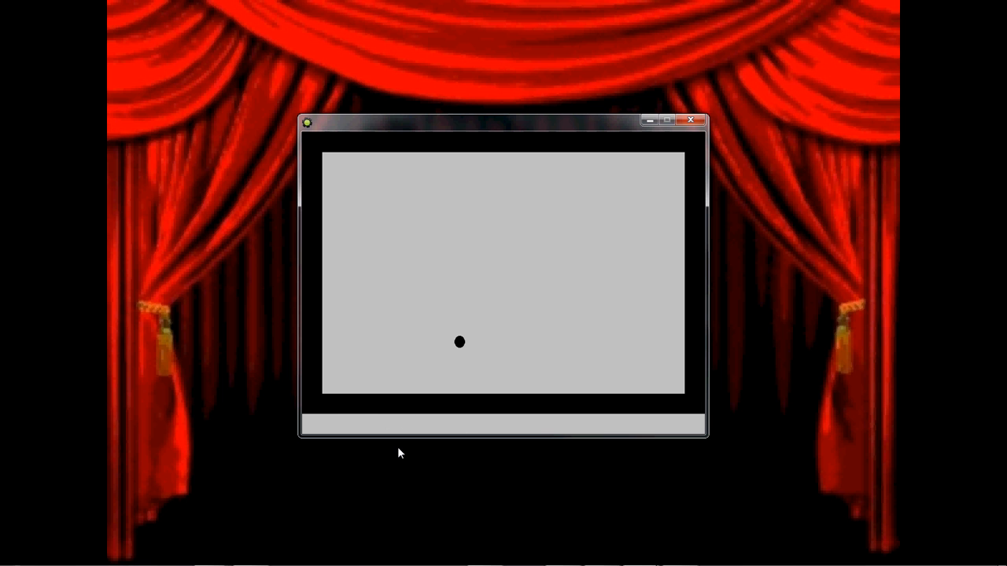
pyautogui.click(691, 120)
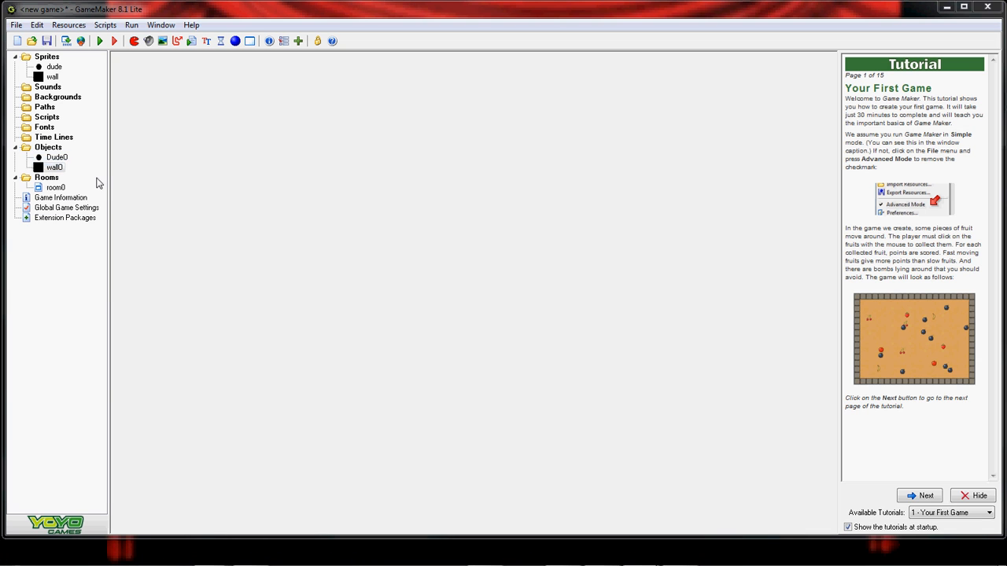
# - Open Dude0's properties and add a Collision event with Dude0
pyautogui.click(49, 160)
pyautogui.doubleClick(49, 161)
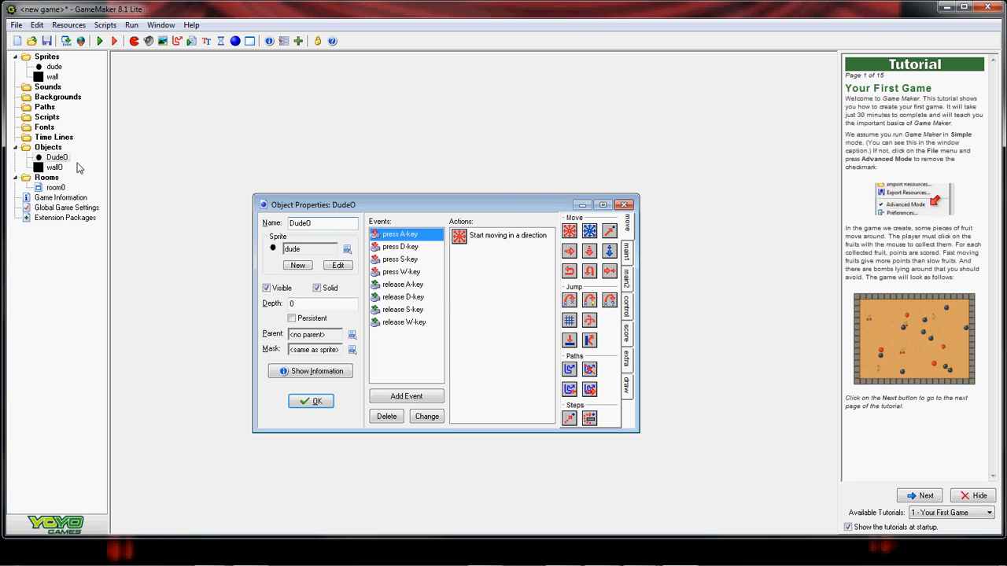
pyautogui.click(409, 396)
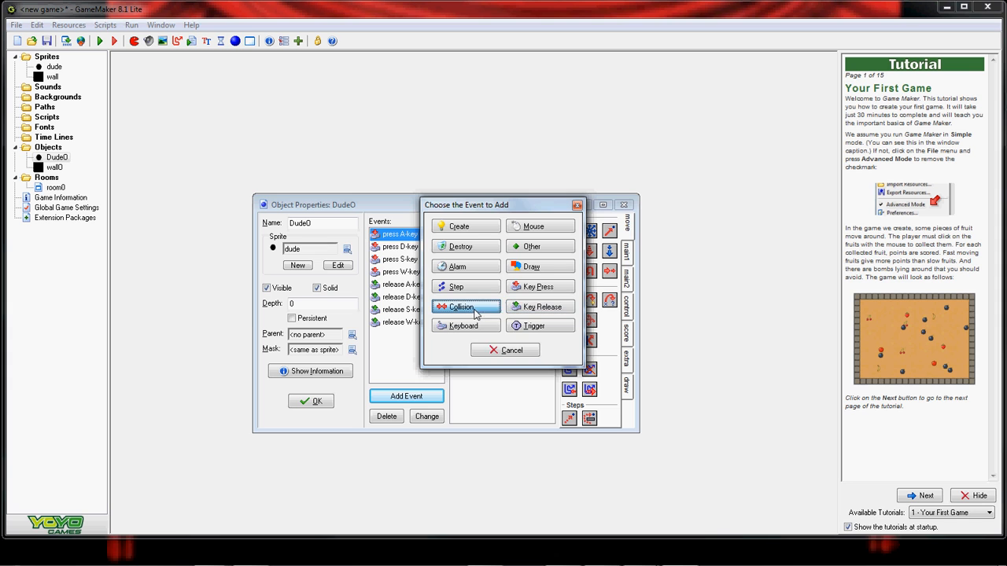
pyautogui.click(474, 309)
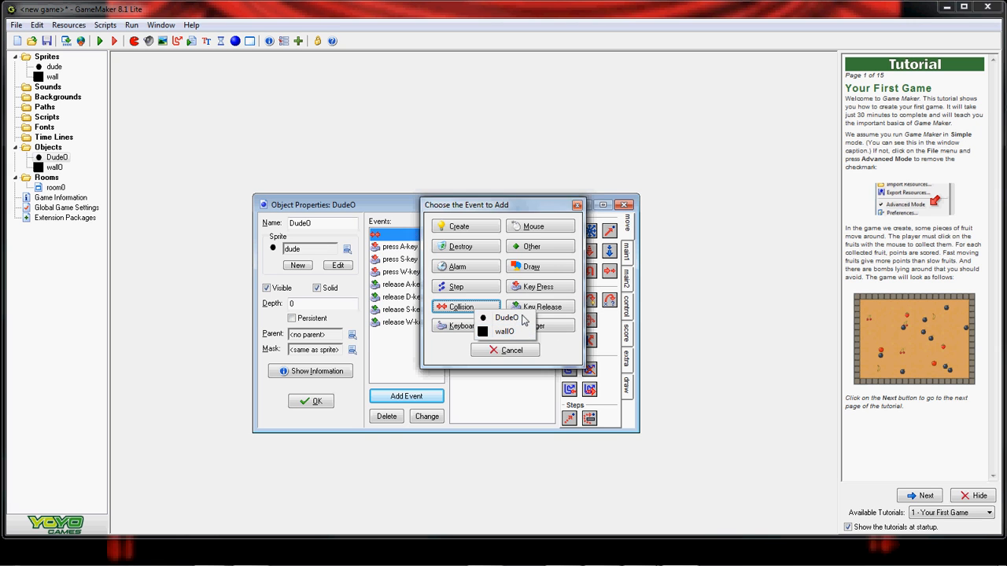
pyautogui.click(506, 317)
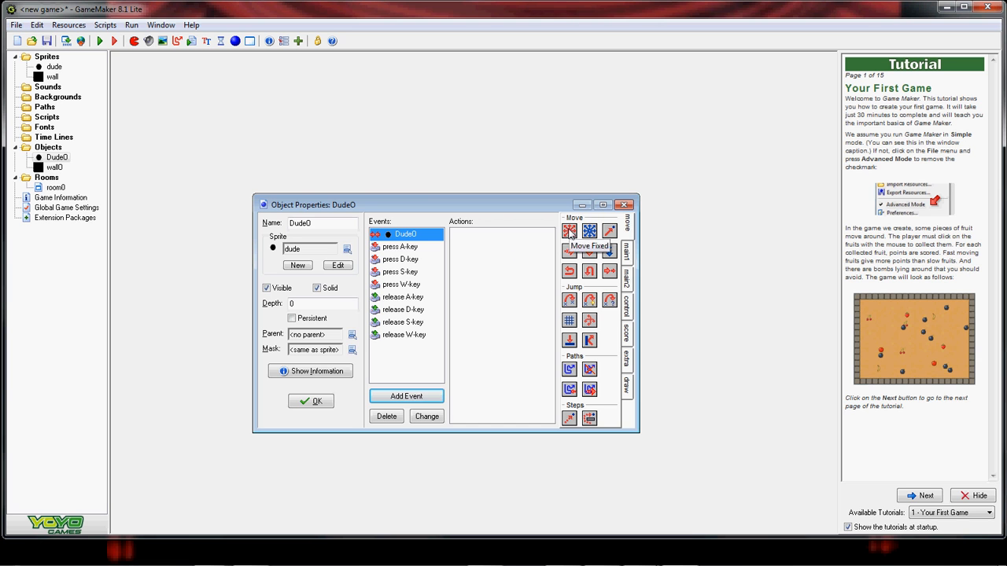
# - Cancel the Move Fixed action and delete the mistaken Dude0 collision event
pyautogui.moveTo(491, 238); pyautogui.dragTo(492, 239)
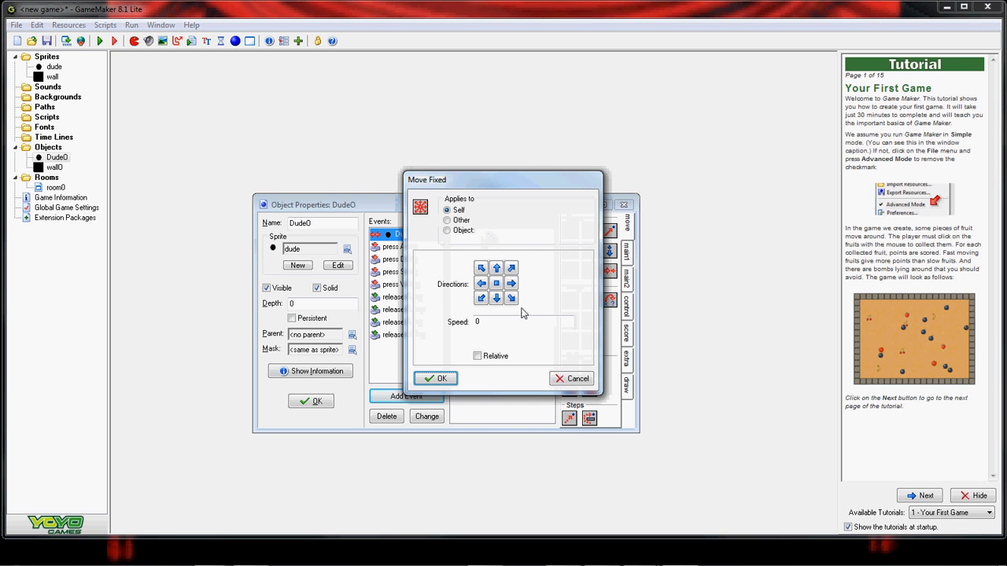
pyautogui.click(578, 381)
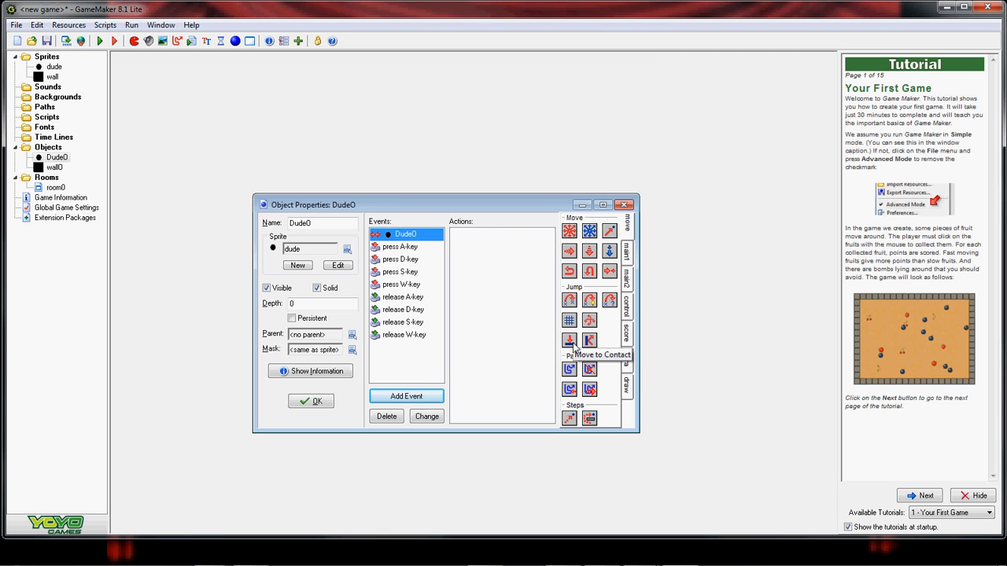
pyautogui.moveTo(484, 240); pyautogui.dragTo(455, 241)
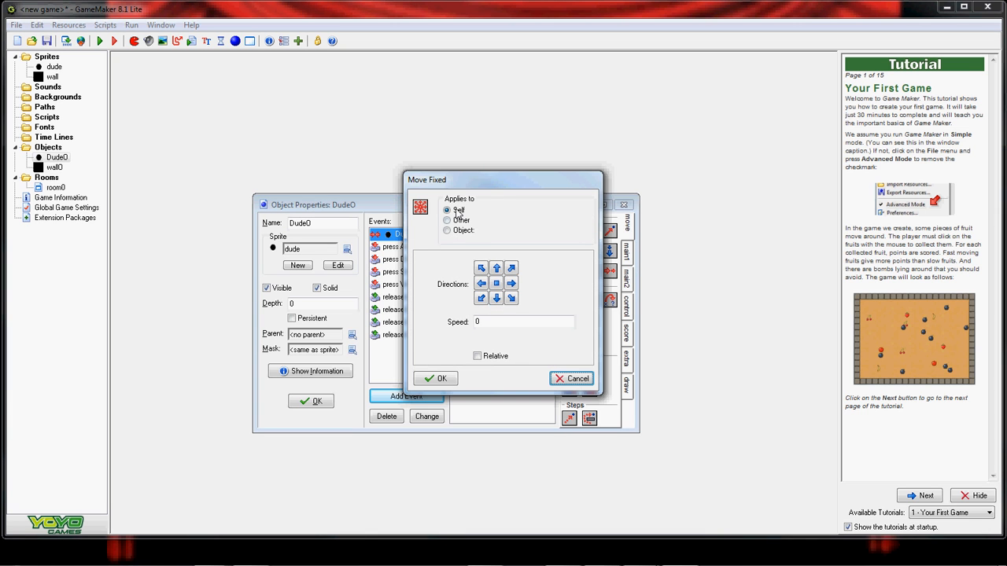
pyautogui.moveTo(484, 187); pyautogui.dragTo(578, 191)
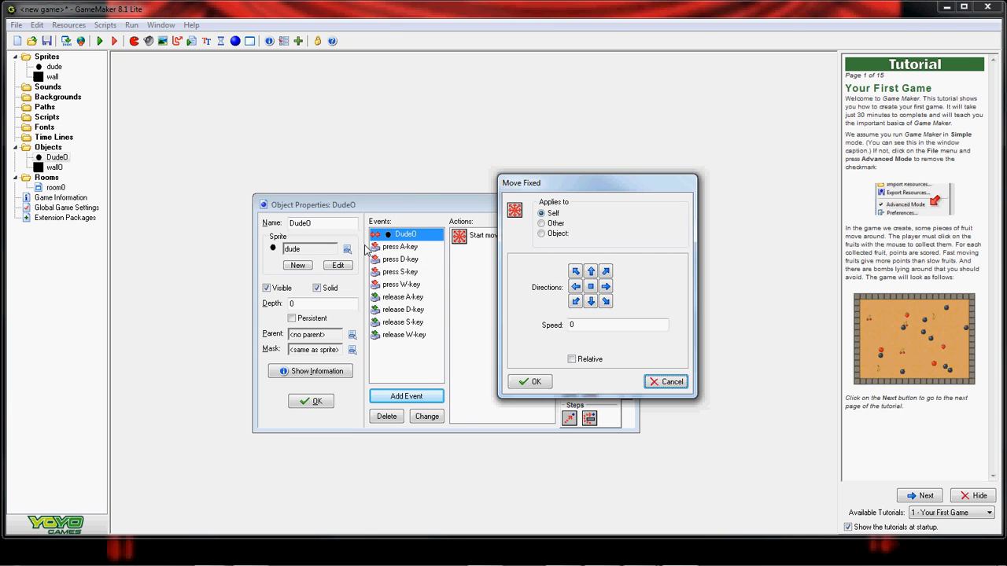
pyautogui.click(669, 383)
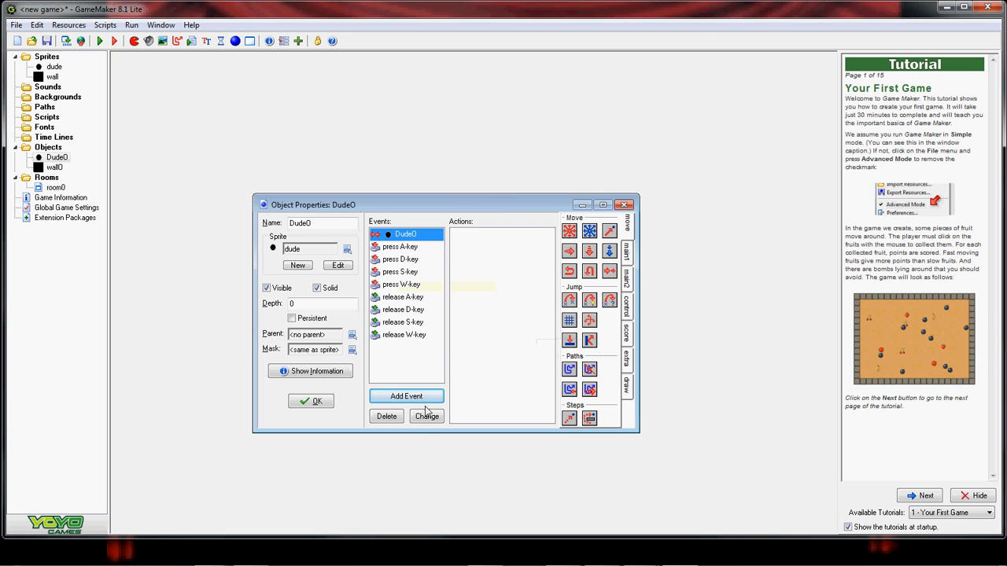
pyautogui.click(397, 416)
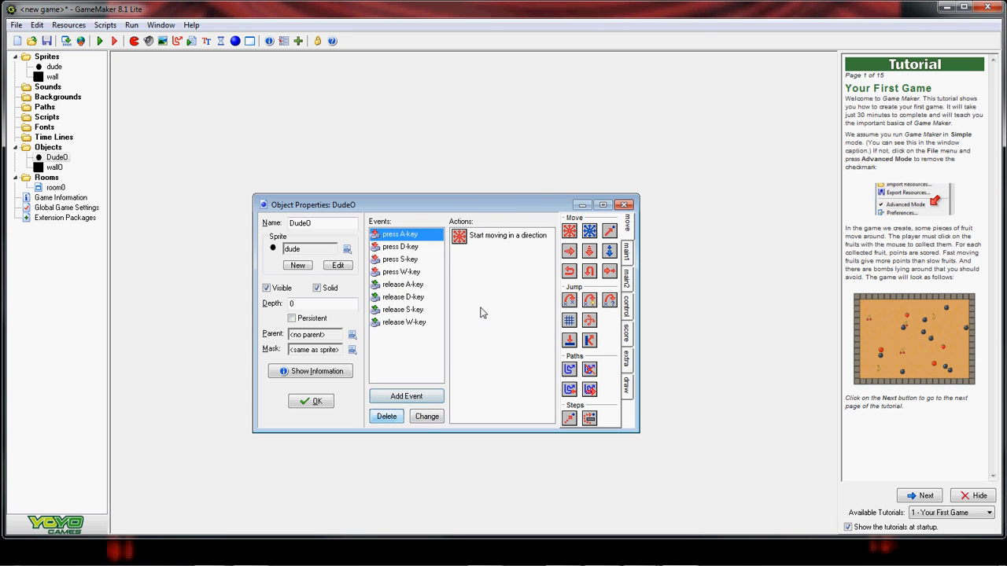
# - Add a wall0 collision event to Dude0 with a Move Fixed stop-direction action
pyautogui.click(397, 396)
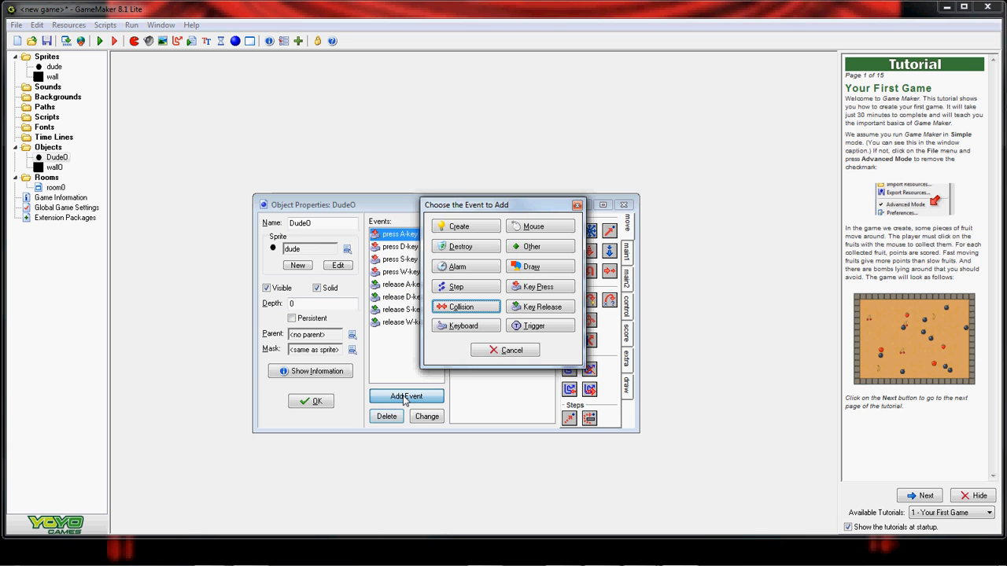
pyautogui.click(465, 308)
pyautogui.click(493, 329)
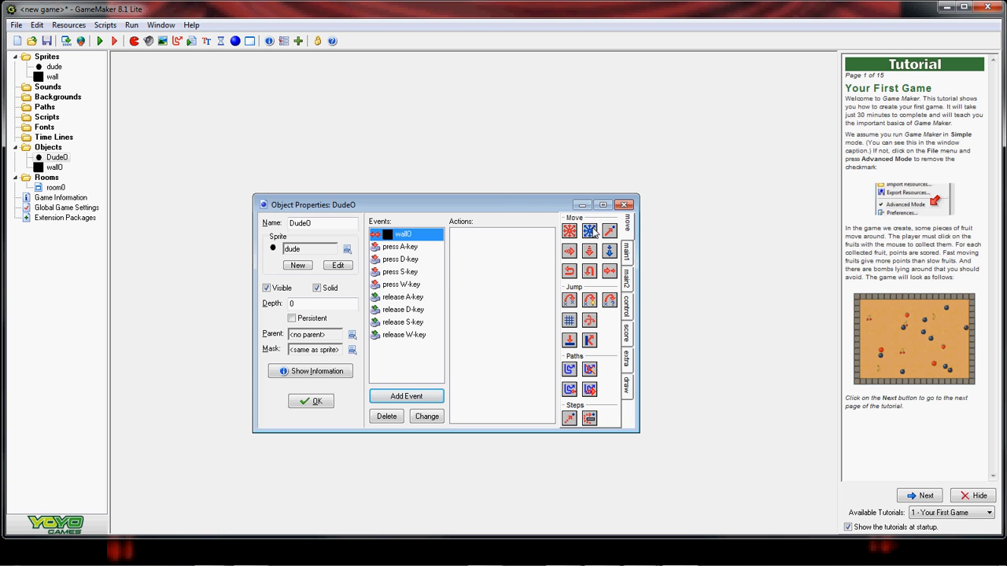
pyautogui.moveTo(568, 230); pyautogui.dragTo(524, 256)
pyautogui.click(590, 287)
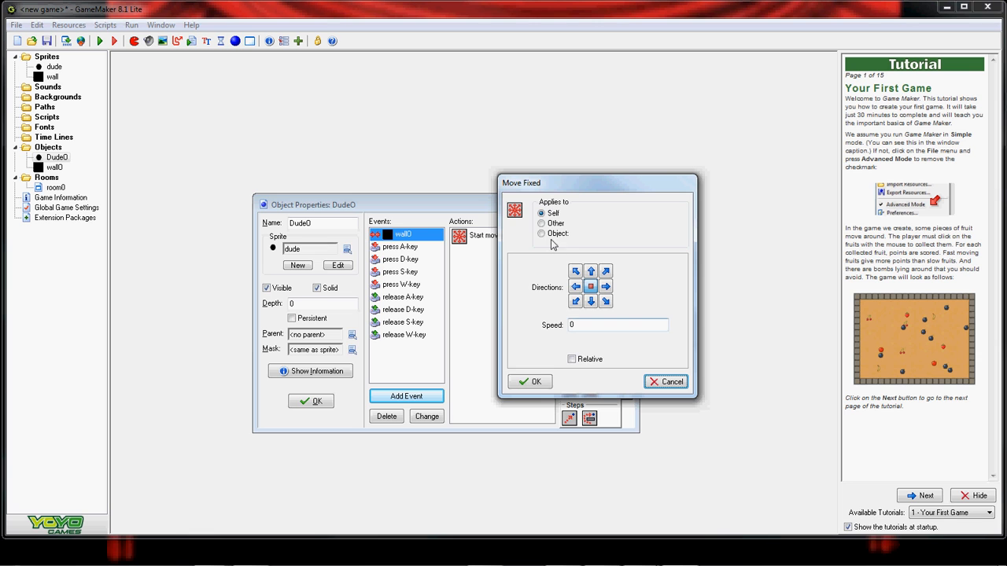
# - Apply the stop action to Dude0 itself, save Dude0's changes, and run the game
pyautogui.click(541, 233)
pyautogui.click(676, 237)
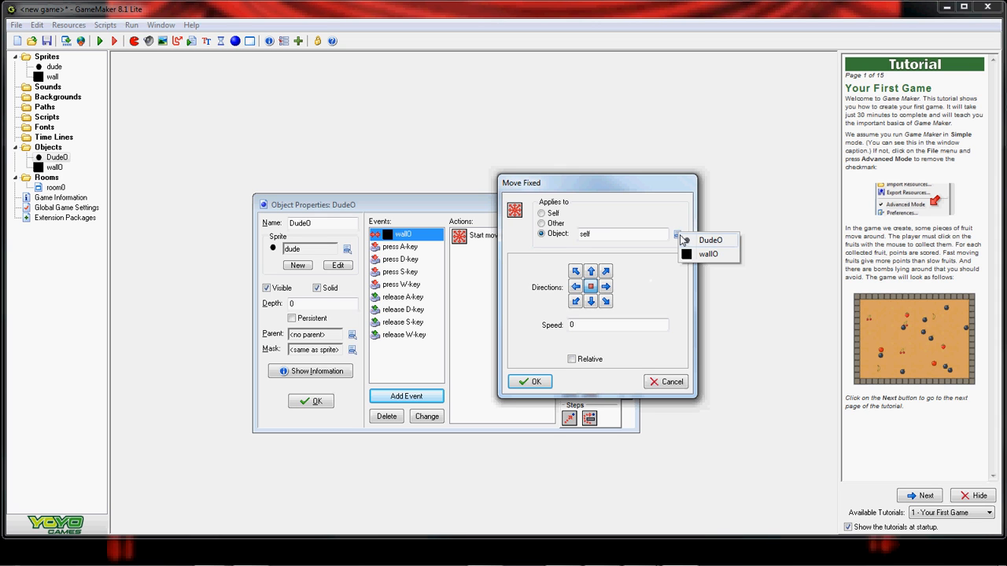
pyautogui.click(542, 213)
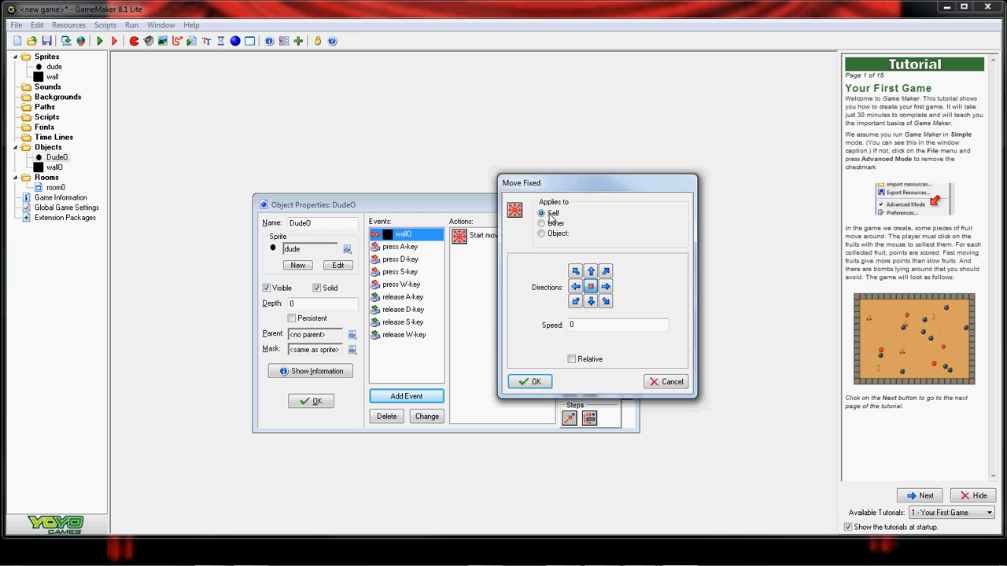
pyautogui.click(528, 383)
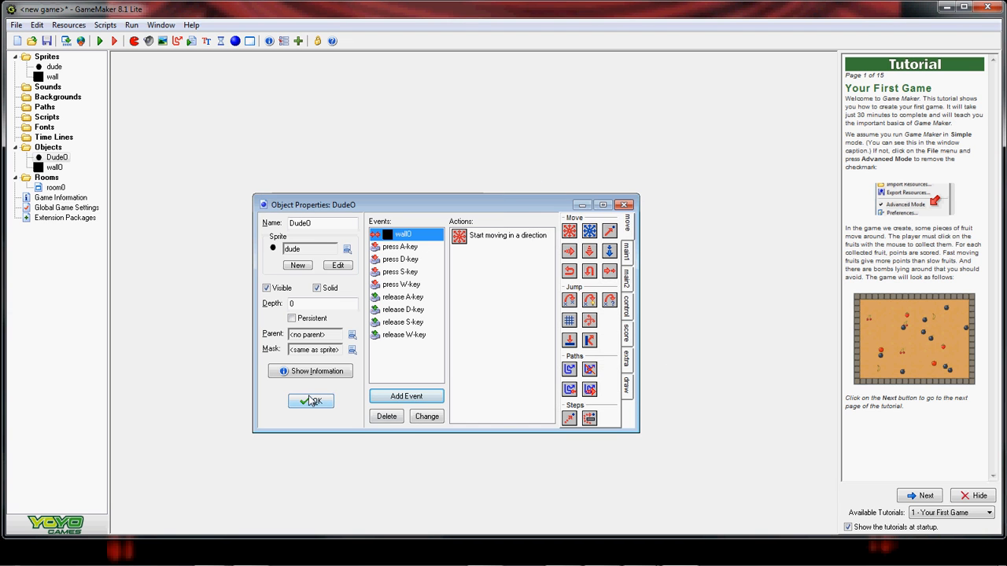
pyautogui.click(311, 401)
pyautogui.click(100, 40)
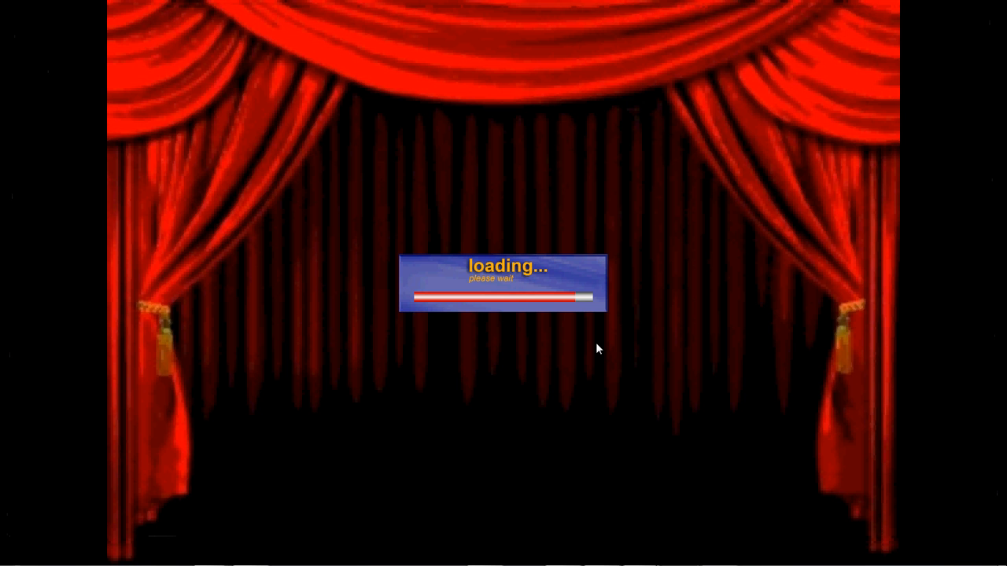